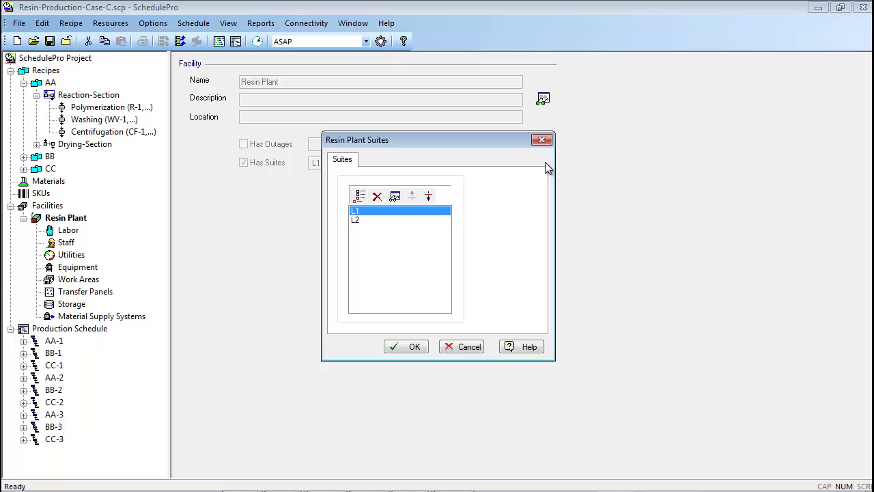
# - Inspect which equipment is assigned to suite L1 of the Resin Plant, leaving the suite definitions unmodified
pyautogui.click(395, 196)
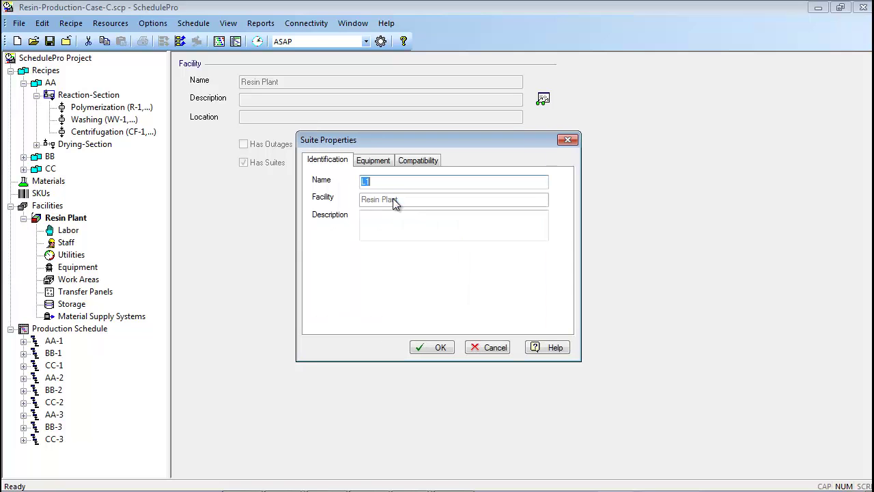
pyautogui.click(375, 161)
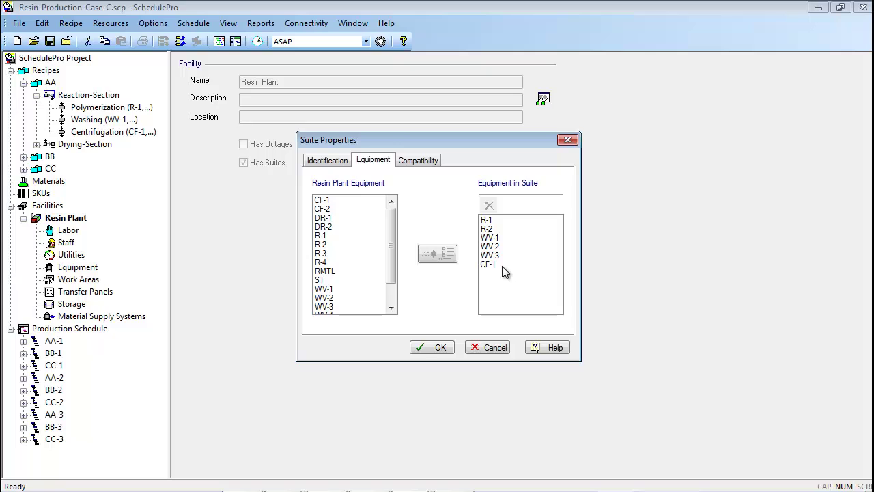
pyautogui.click(491, 349)
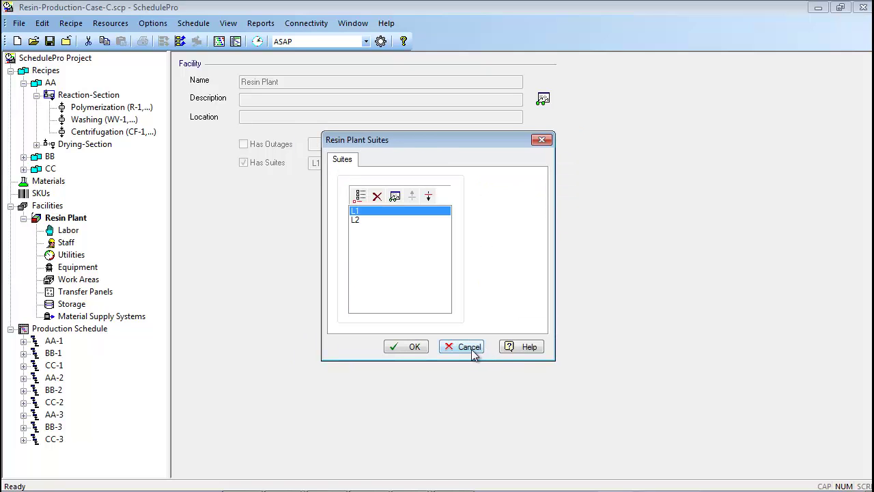
pyautogui.click(469, 350)
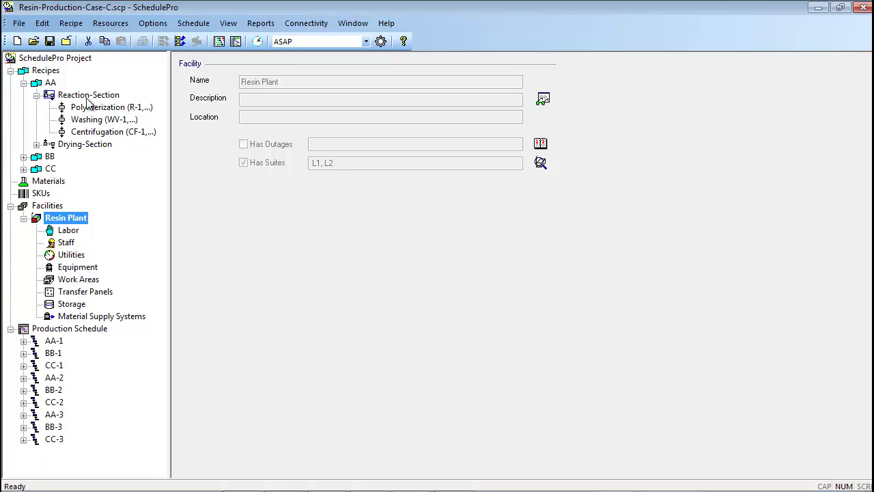
# - Check the display preferences for showing recipe sections in the tree, and accept the settings
pyautogui.click(43, 23)
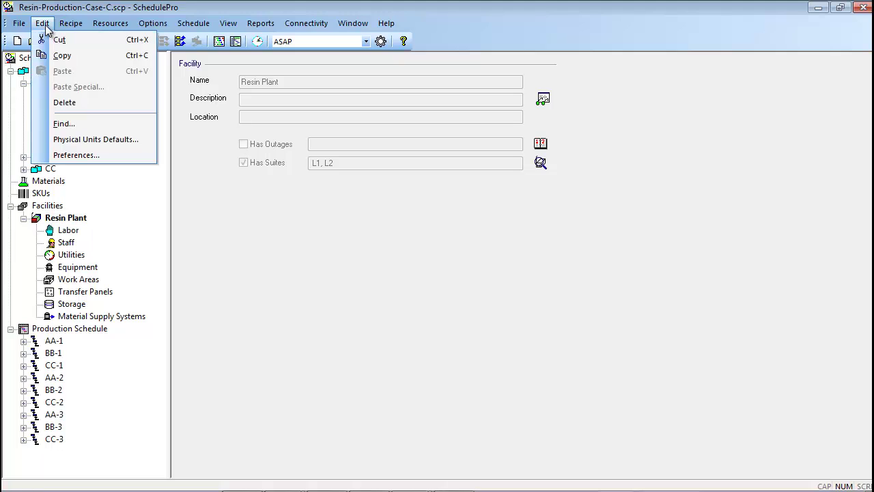
pyautogui.click(67, 155)
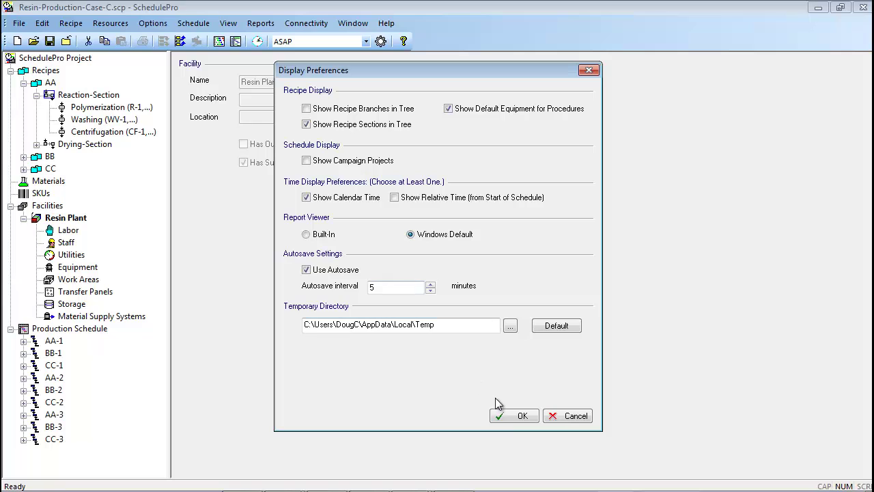
pyautogui.click(514, 416)
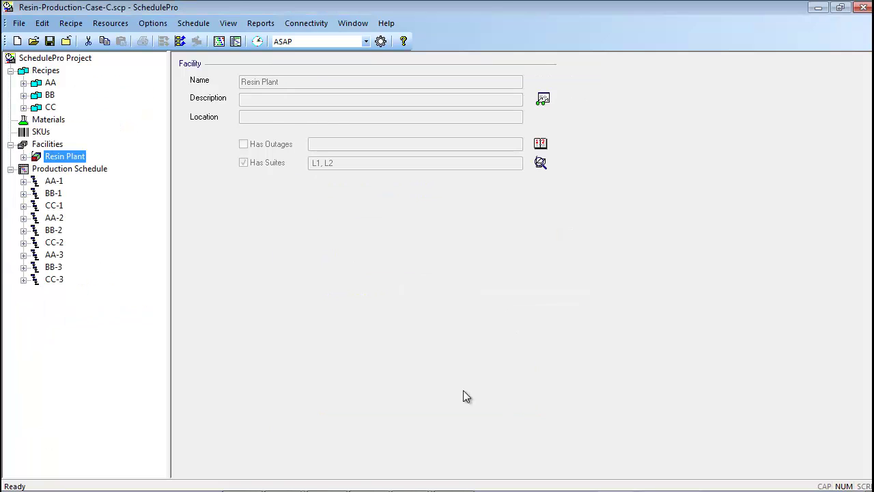
# - Review the suite allocation settings of Reaction-Section in recipe AA
pyautogui.click(23, 83)
pyautogui.click(54, 96)
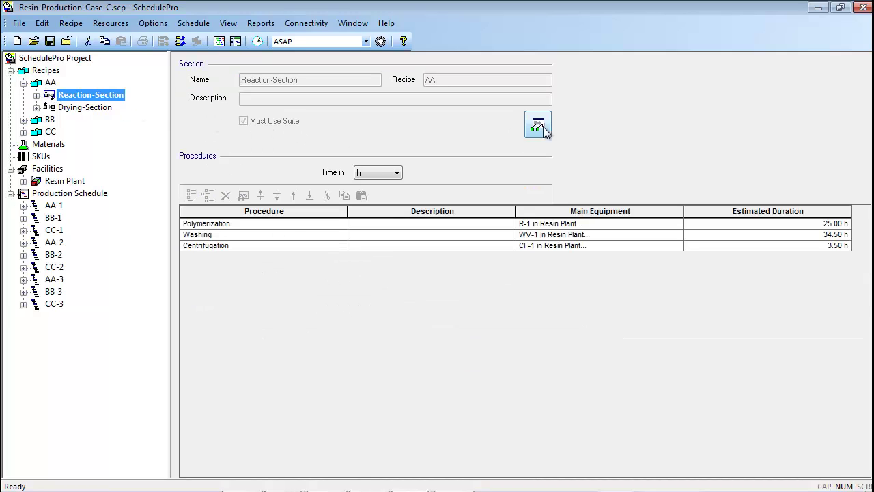
pyautogui.click(546, 128)
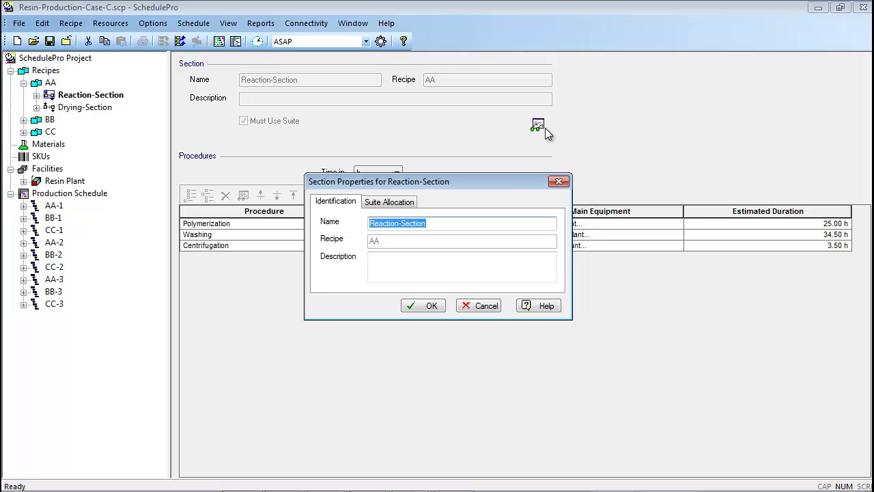
pyautogui.click(412, 202)
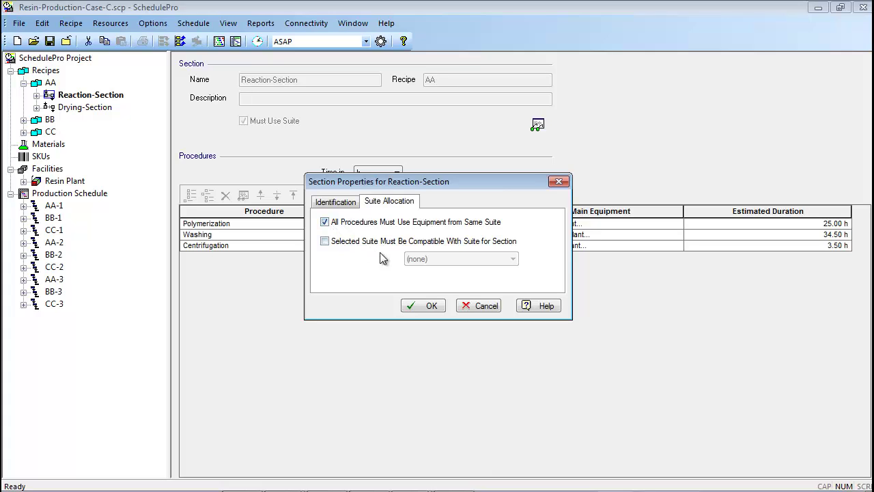
pyautogui.click(417, 309)
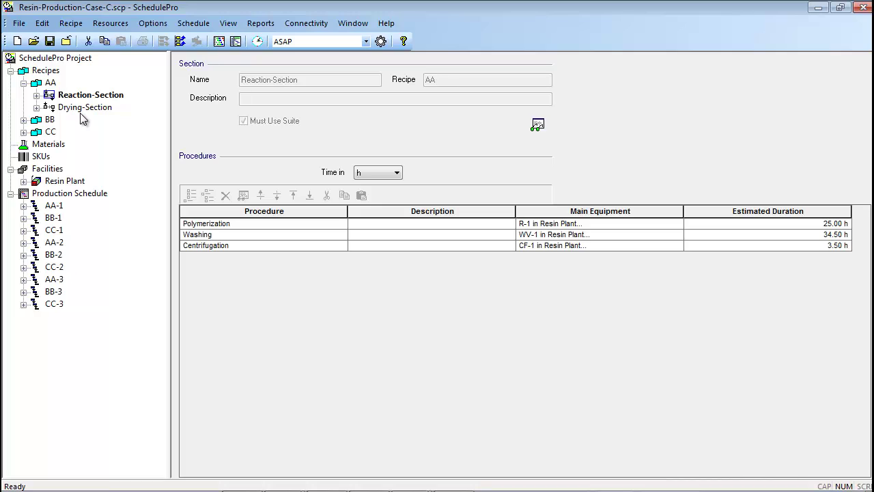
pyautogui.rightClick(49, 83)
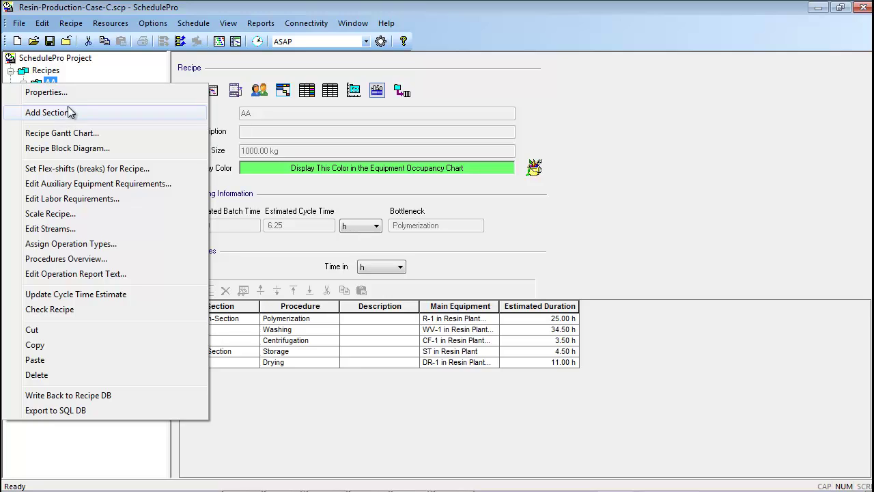
pyautogui.click(86, 79)
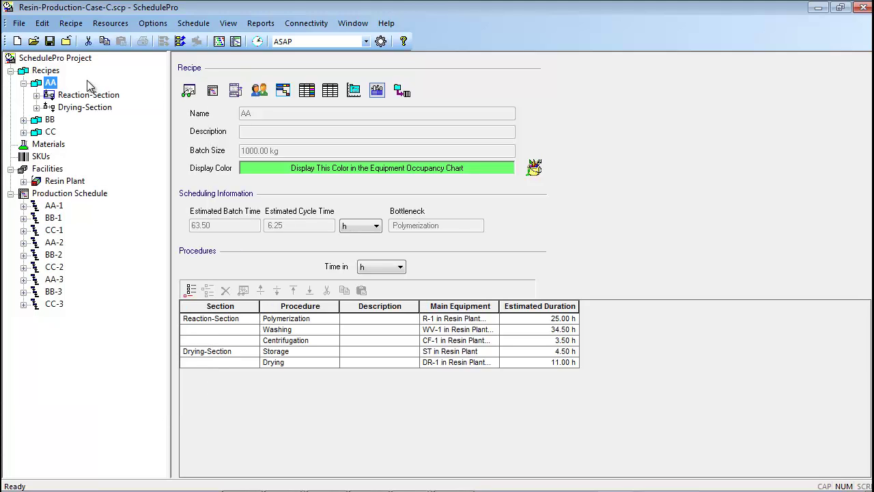
pyautogui.rightClick(87, 97)
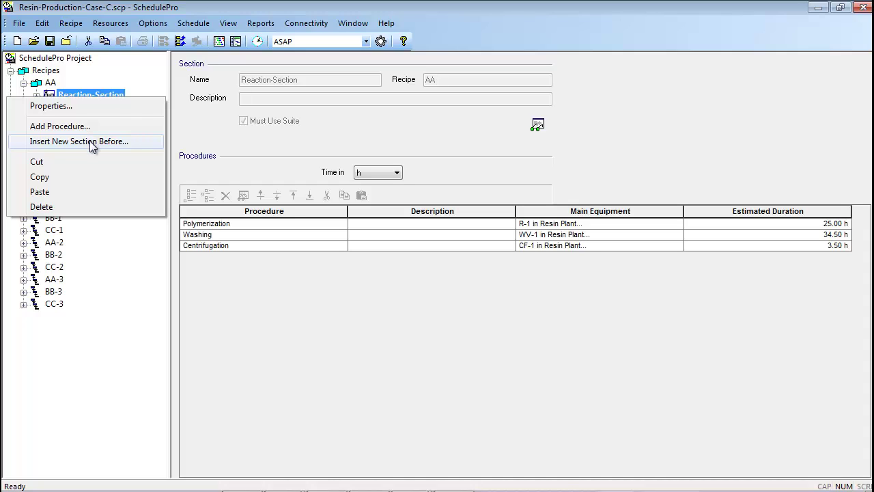
pyautogui.click(175, 151)
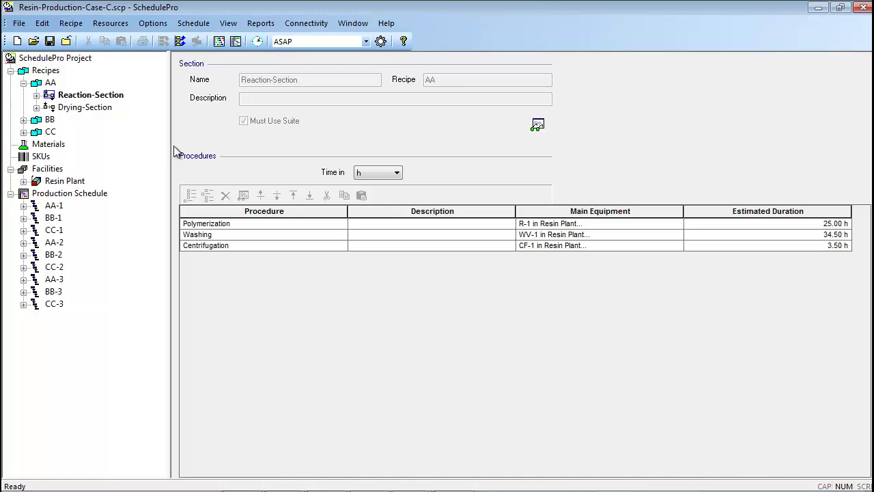
# - Examine how batches are distributed across the equipment in the Case C equipment occupancy chart, and close the chart
pyautogui.click(219, 41)
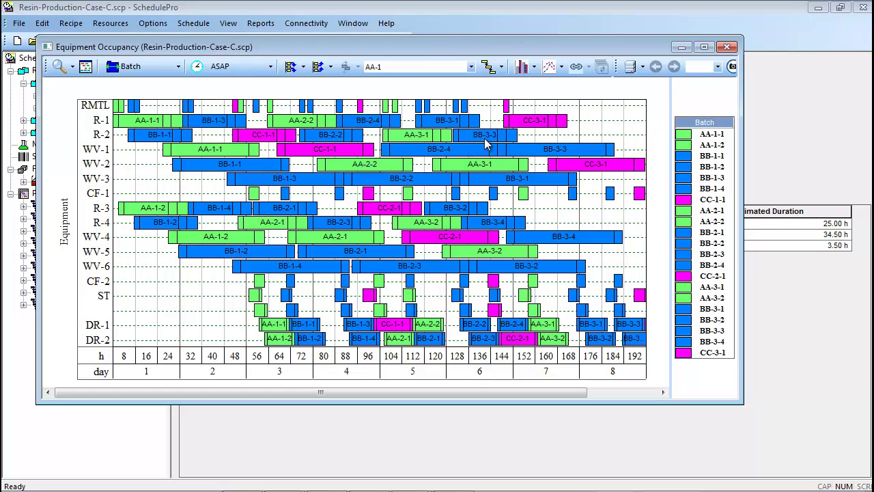
pyautogui.moveTo(486, 140)
pyautogui.click(726, 46)
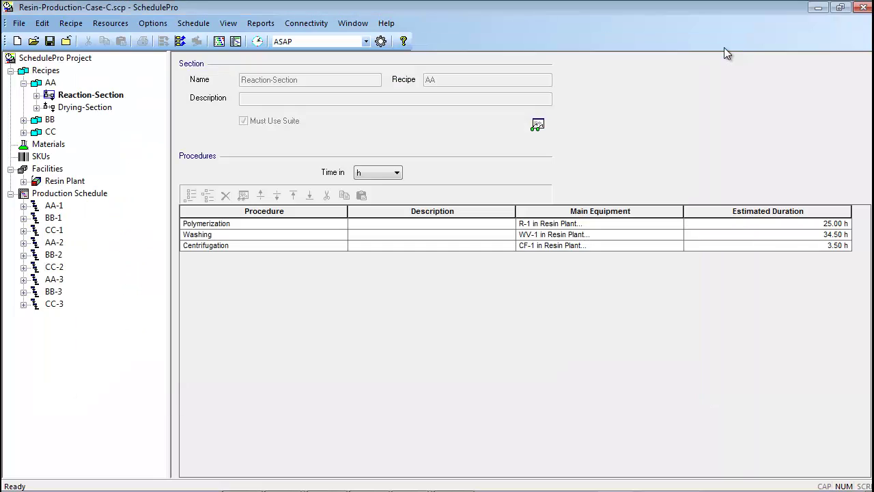
# - Switch to the Resin-Production-Case-D1.scp project and show its equipment occupancy chart in a maximized window
pyautogui.moveTo(321, 489)
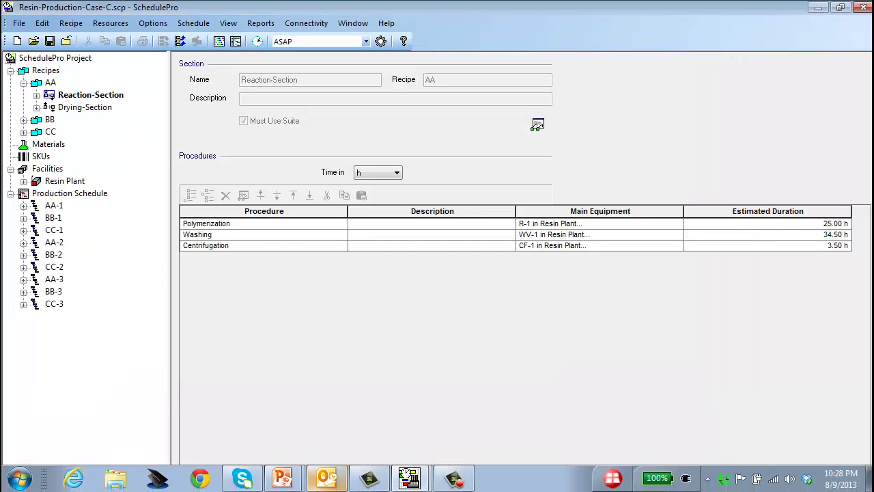
pyautogui.moveTo(407, 478)
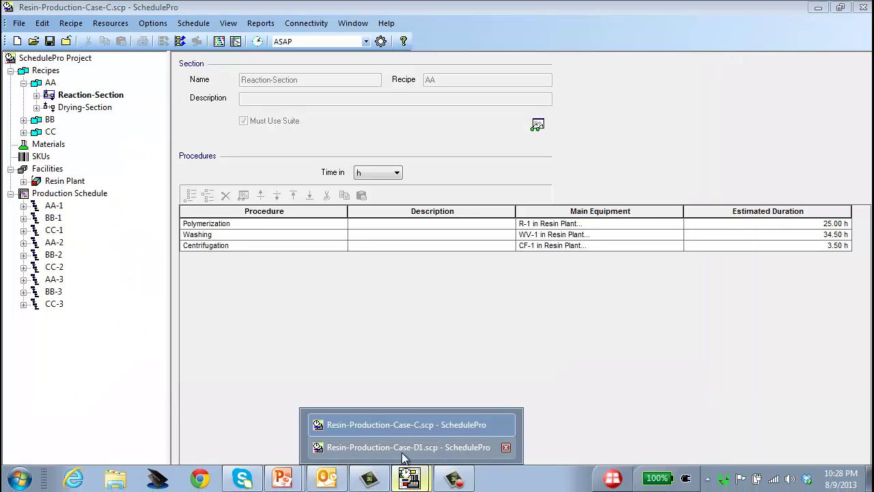
pyautogui.click(403, 448)
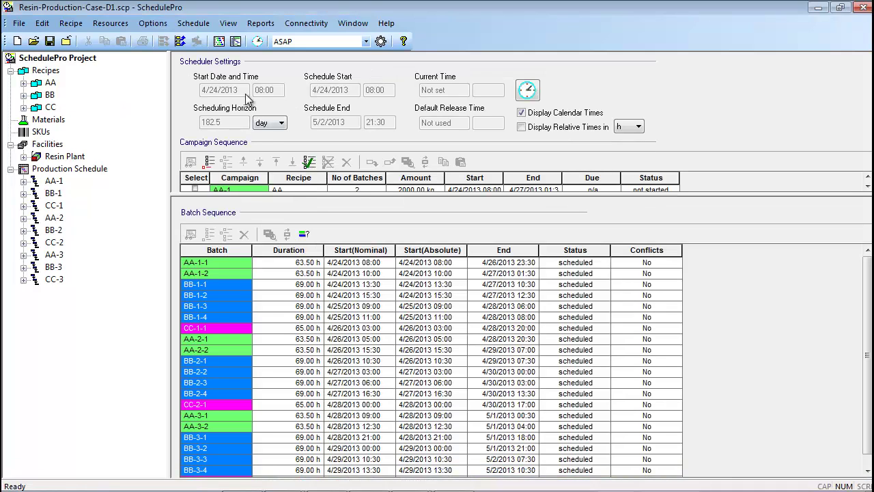
pyautogui.click(219, 42)
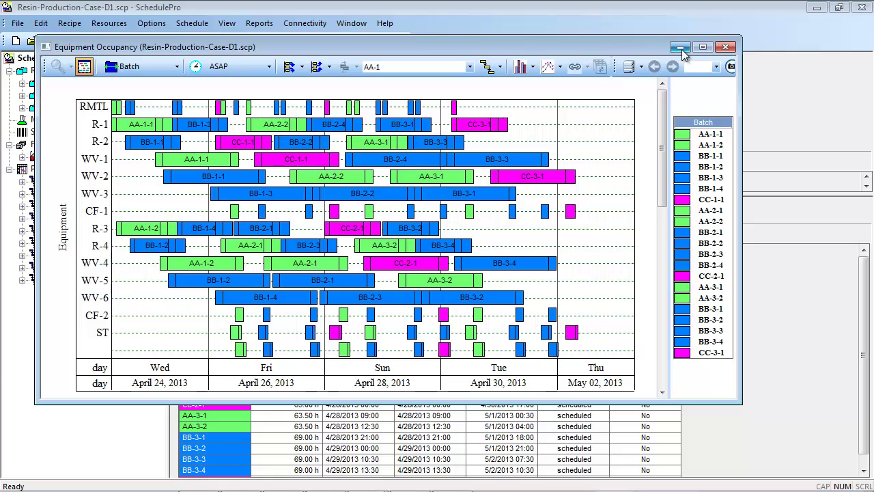
pyautogui.click(703, 47)
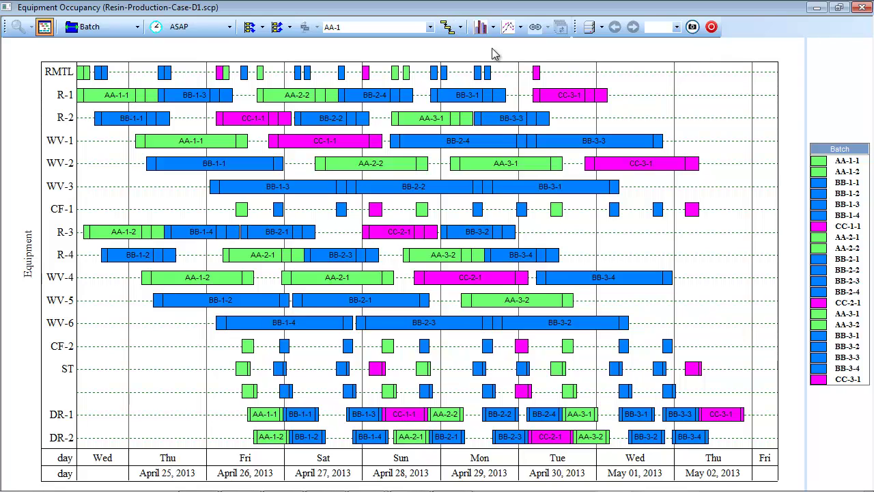
# - Enable the scheduler's current time at 4/25/2013 18:54, leaving automatic updating off
pyautogui.click(155, 27)
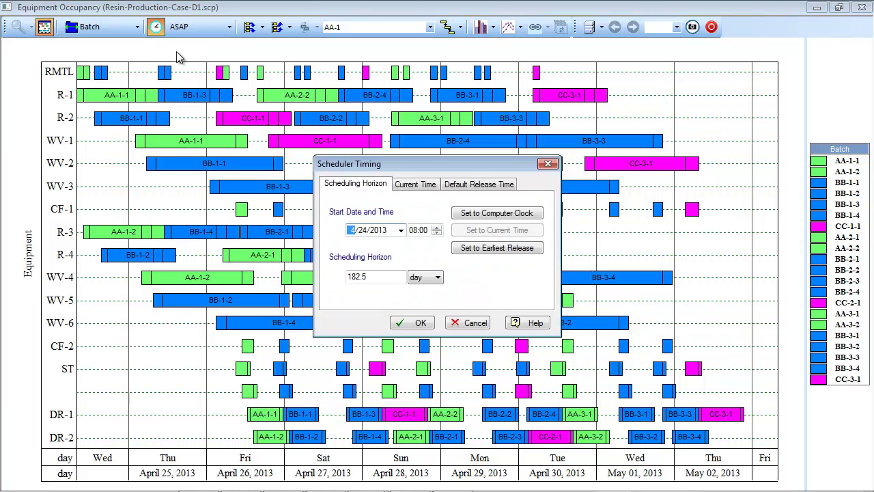
pyautogui.click(417, 188)
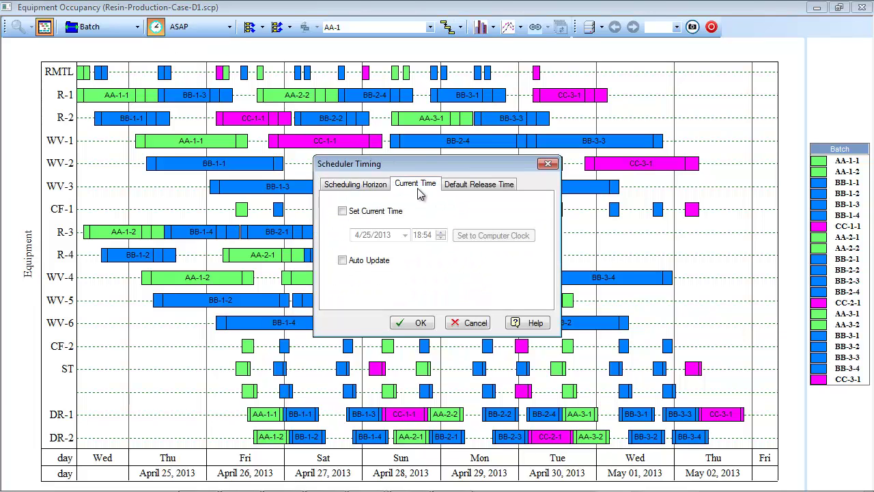
pyautogui.click(368, 212)
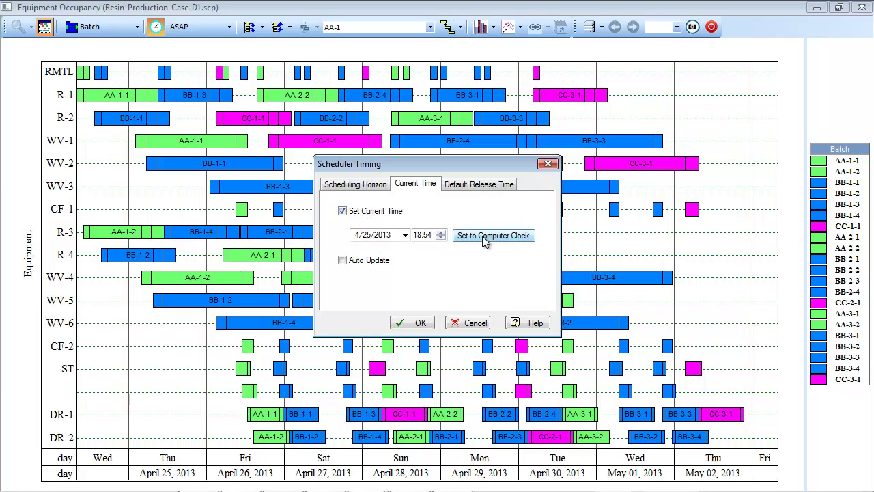
pyautogui.click(414, 322)
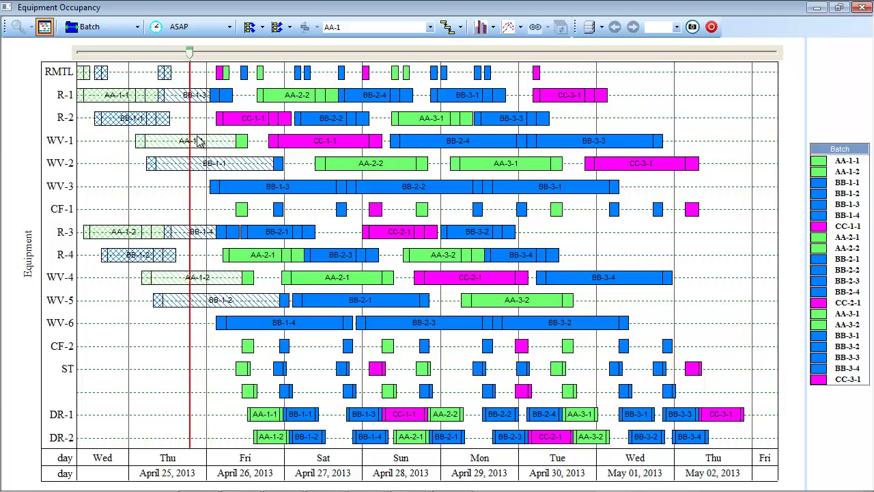
# - Move the chart's current-time line forward to about midday on April 26, 2013 and back to the evening of April 25
pyautogui.moveTo(193, 100)
pyautogui.moveTo(192, 51); pyautogui.dragTo(246, 53)
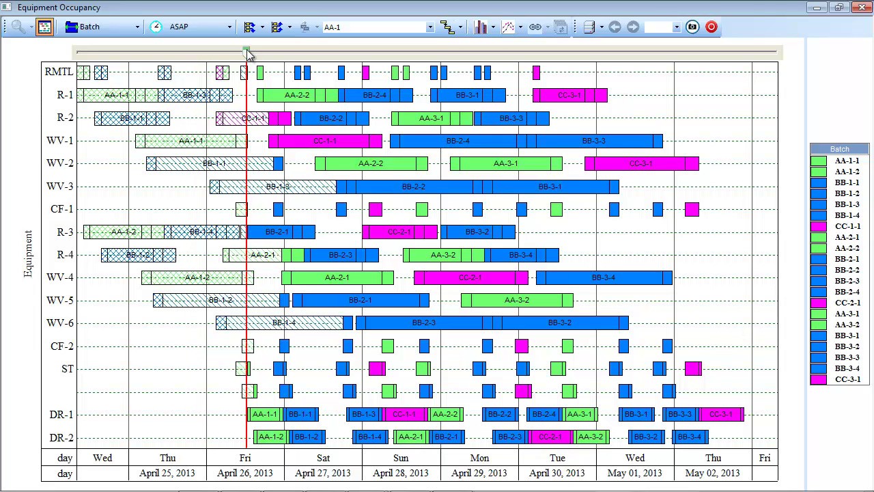
pyautogui.click(190, 57)
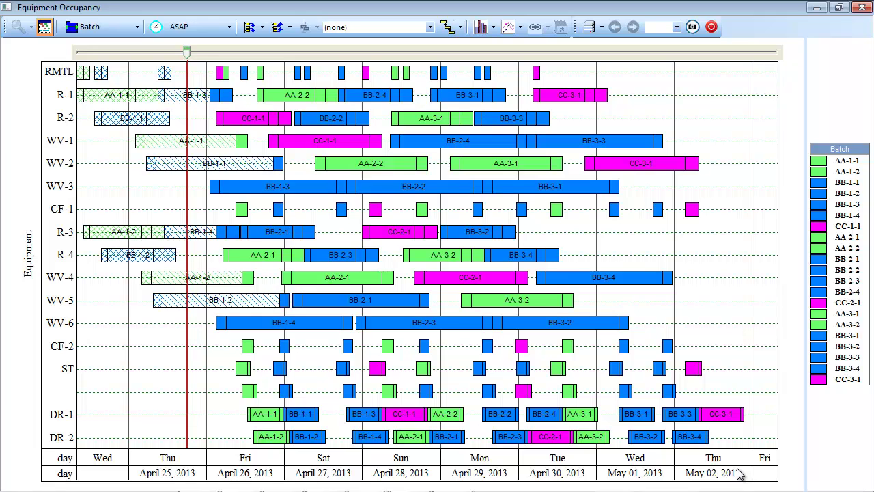
# - Review the time scale options in the equipment occupancy chart's style settings, and accept them
pyautogui.rightClick(708, 295)
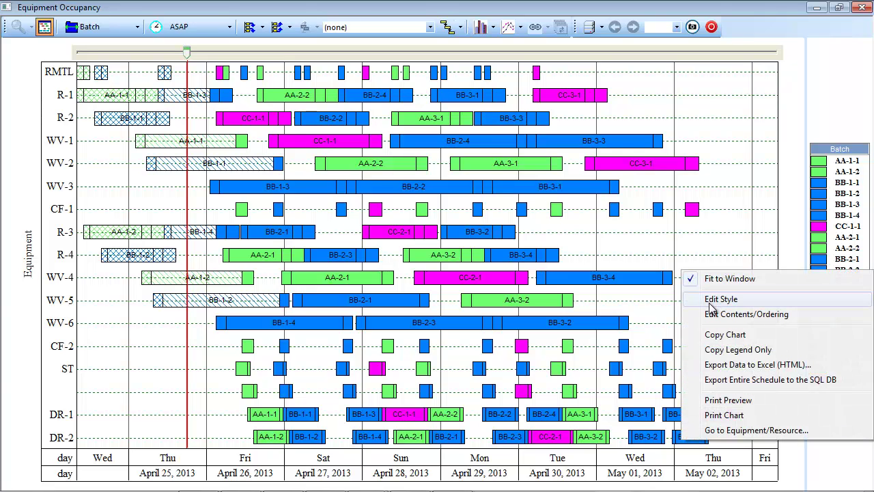
pyautogui.click(711, 304)
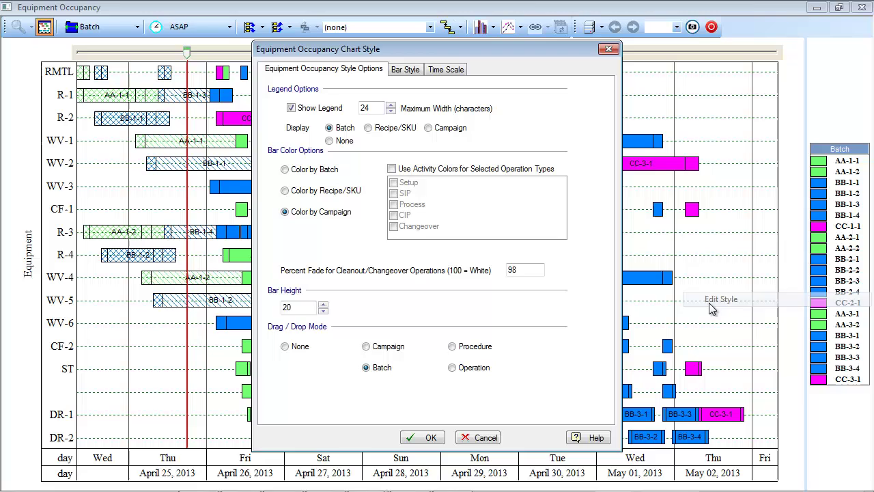
pyautogui.click(448, 69)
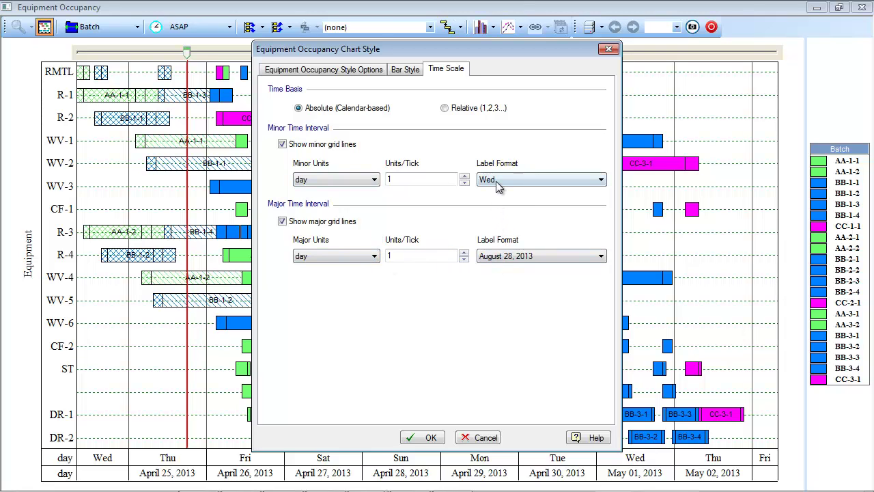
pyautogui.click(430, 438)
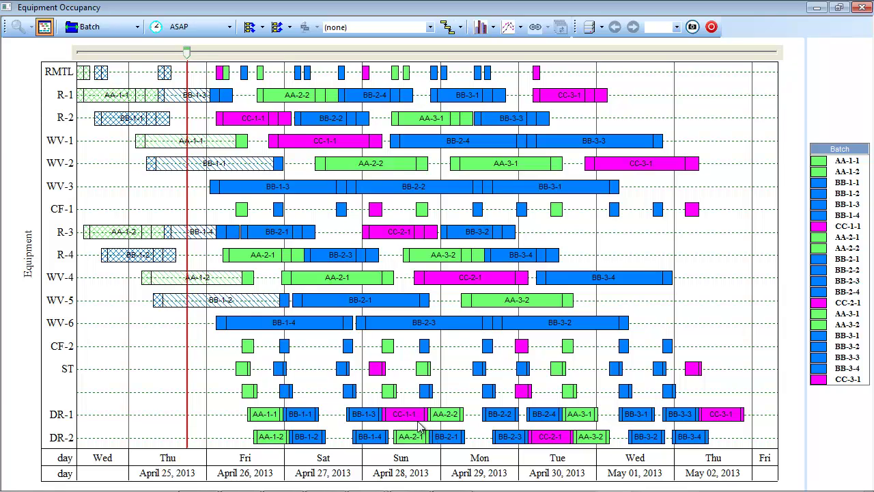
# - Set the working duration of the React operation in batch BB-1-3's Polymerization procedure to 16 h
pyautogui.rightClick(199, 105)
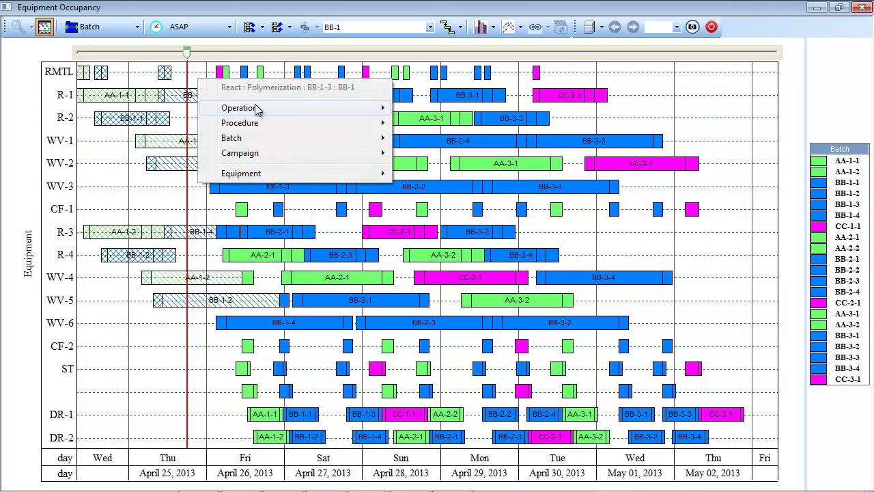
pyautogui.moveTo(260, 109)
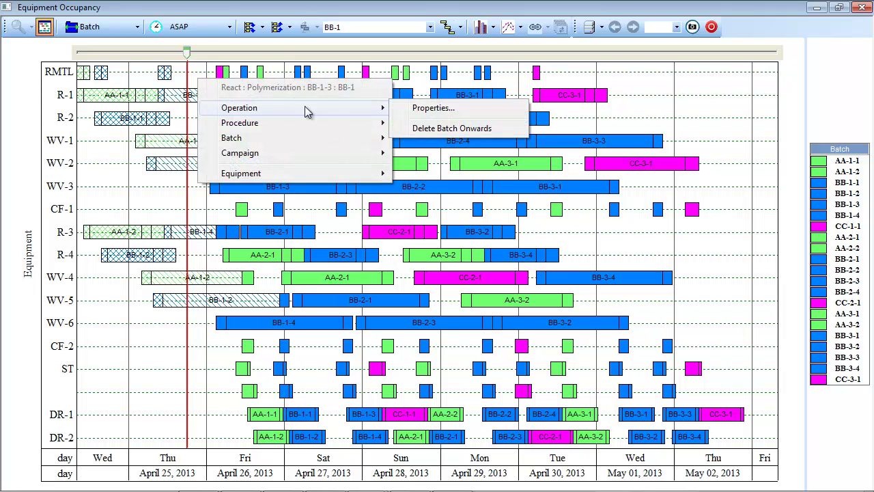
pyautogui.click(418, 111)
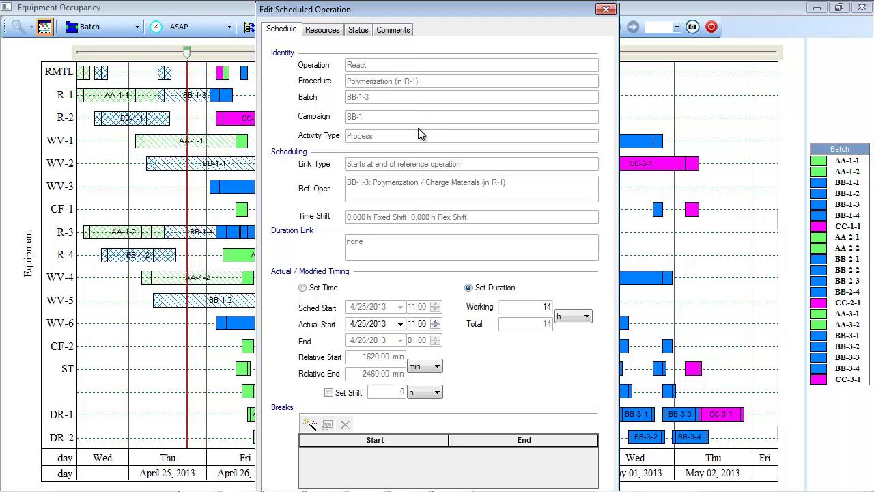
pyautogui.moveTo(519, 302); pyautogui.dragTo(550, 307)
pyautogui.write('16')
pyautogui.press('Return')
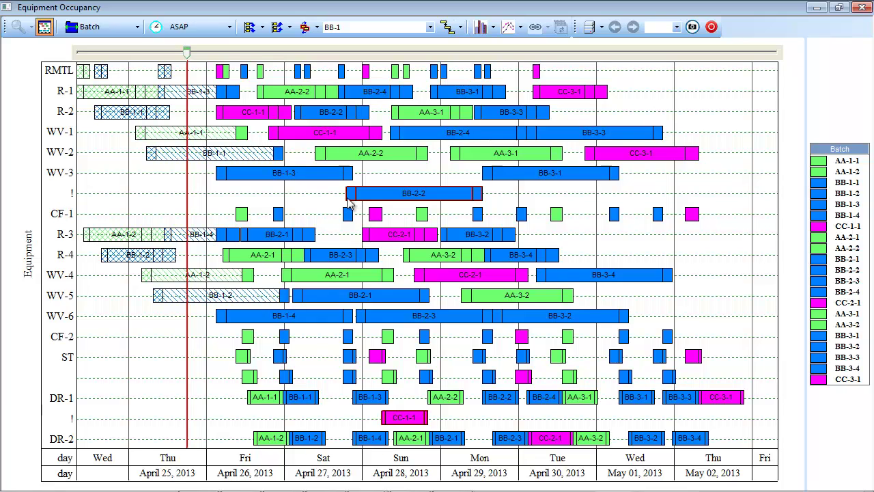
pyautogui.click(136, 28)
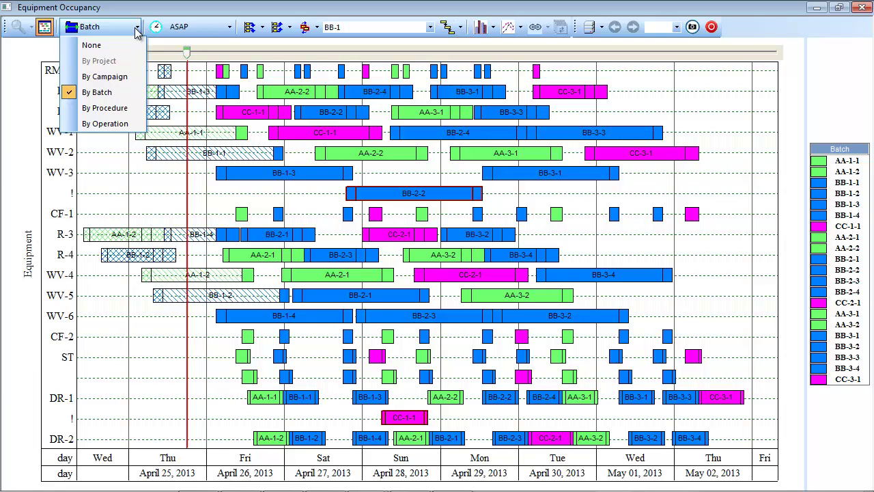
pyautogui.click(137, 31)
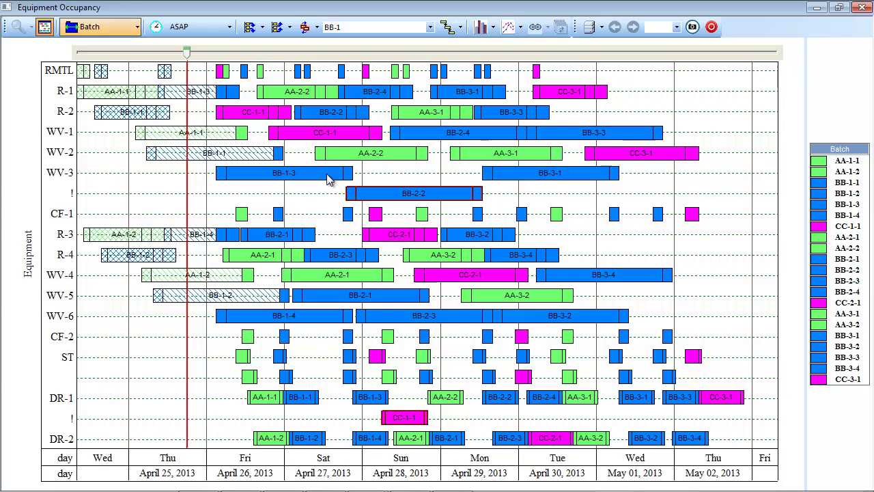
# - Shift batch BB-2-2 slightly later on the chart so its WV-3 occupancy starts after BB-1-3 ends
pyautogui.moveTo(365, 193)
pyautogui.mouseDown()
pyautogui.moveTo(408, 194)
pyautogui.moveTo(374, 196)
pyautogui.mouseUp()
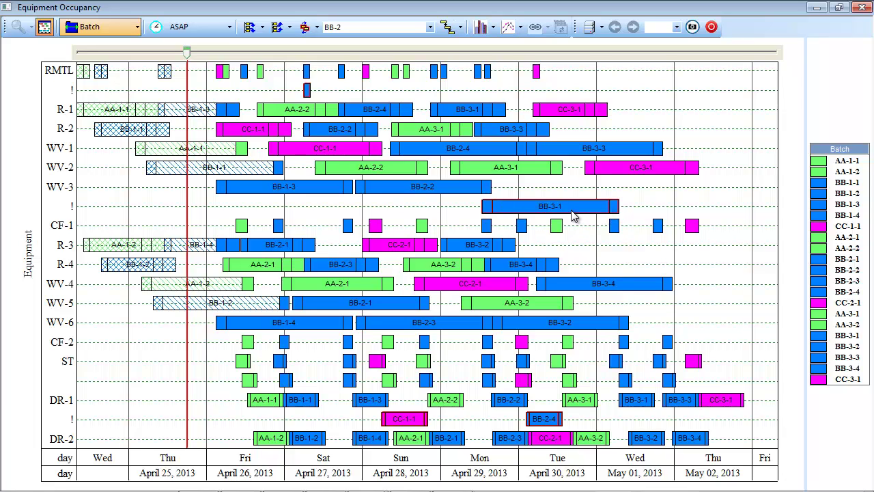
pyautogui.moveTo(573, 215)
# - Resolve the conflicts of batch CC-1-1's Drying procedure and accept the changes to the batch
pyautogui.rightClick(418, 423)
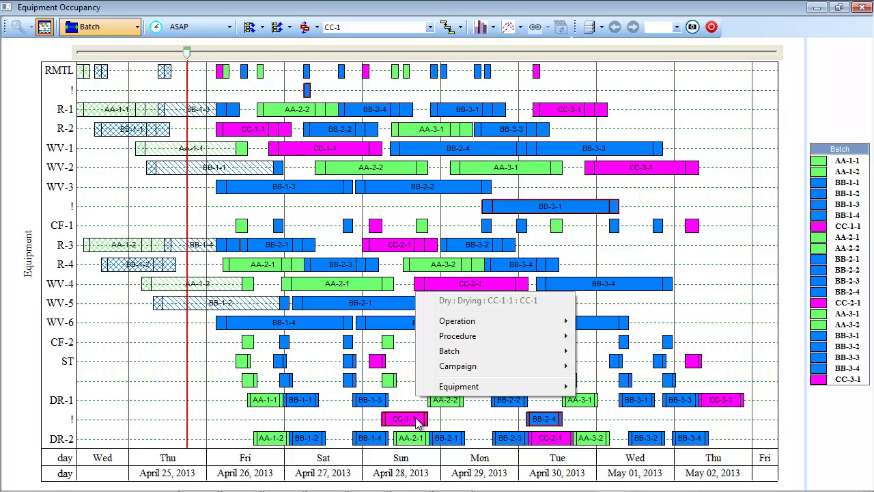
pyautogui.moveTo(471, 343)
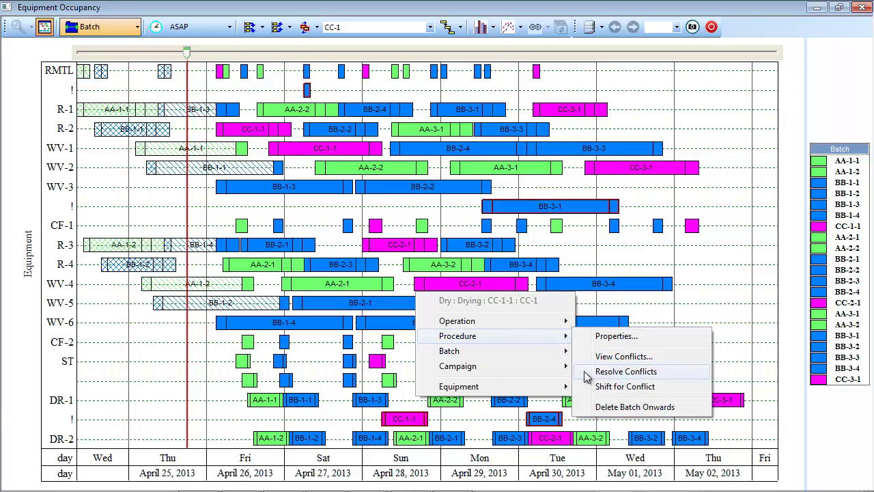
pyautogui.click(586, 372)
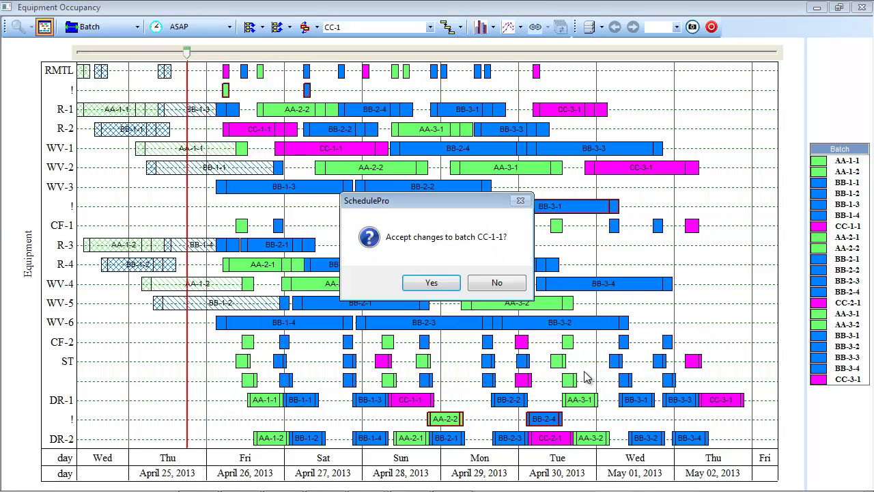
pyautogui.click(444, 292)
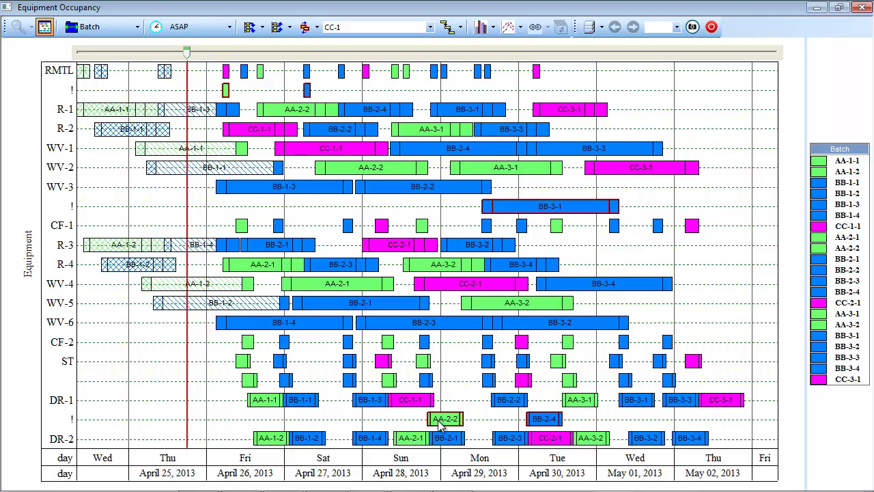
# - Resolve all remaining conflicts in the schedule at once
pyautogui.moveTo(449, 428)
pyautogui.moveTo(448, 426)
pyautogui.click(318, 32)
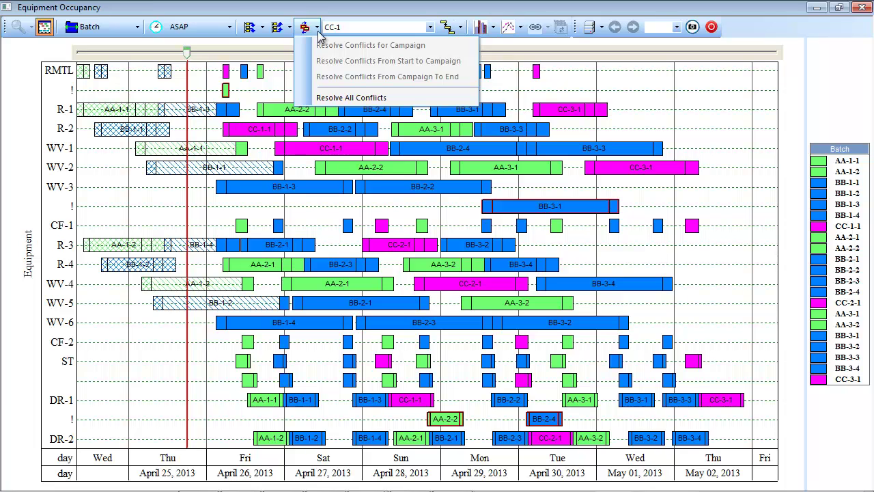
pyautogui.click(317, 102)
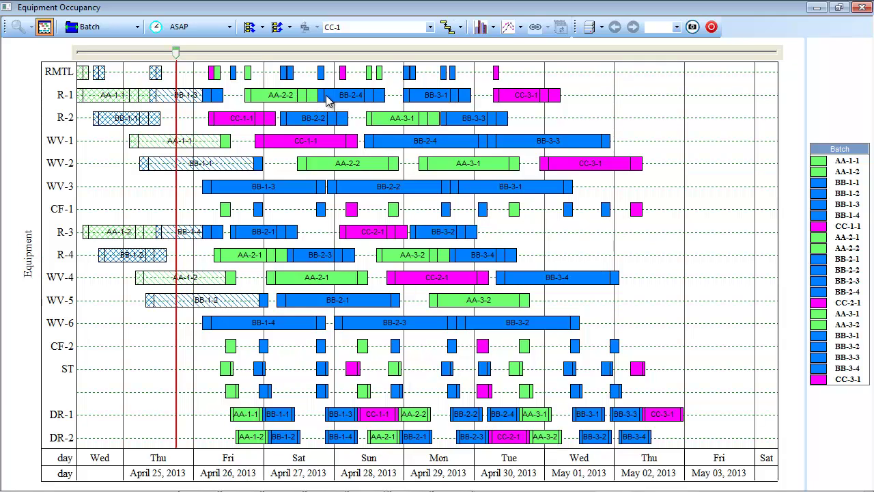
# - Add a one-time outage for equipment R-1 starting 5/1/2013 at 08:00 and lasting 24 h
pyautogui.rightClick(327, 100)
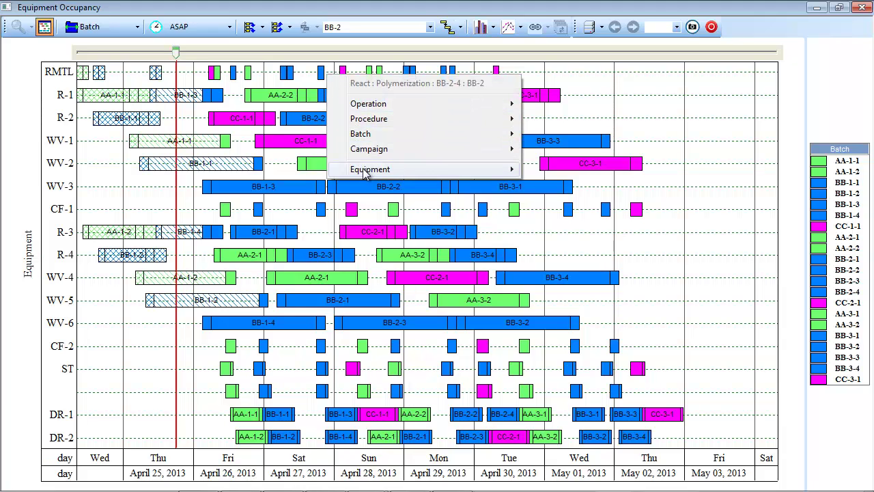
pyautogui.moveTo(366, 170)
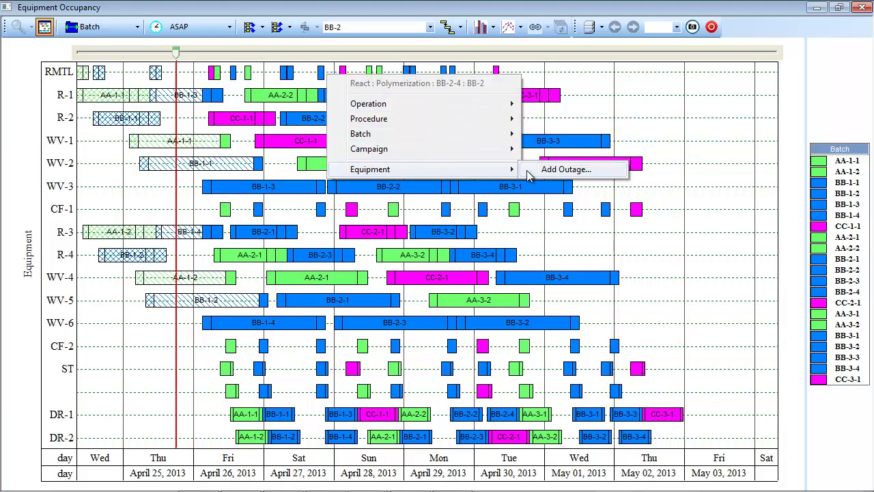
pyautogui.click(528, 171)
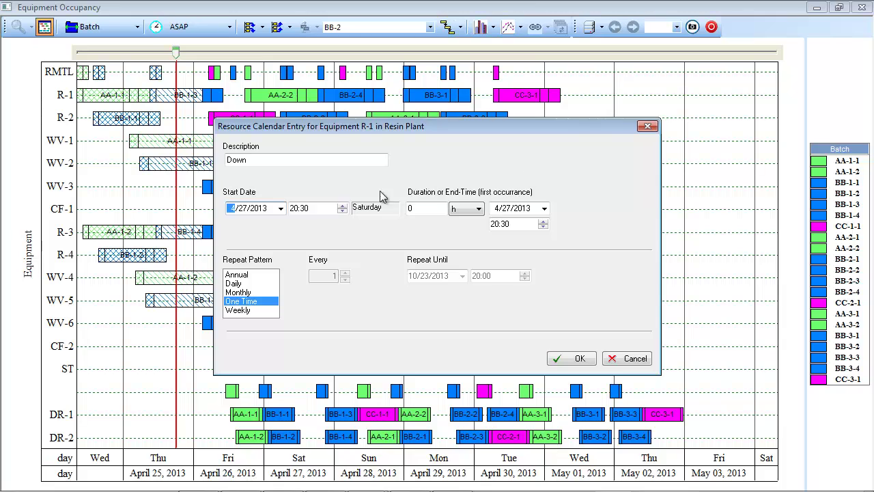
pyautogui.click(282, 210)
pyautogui.click(279, 227)
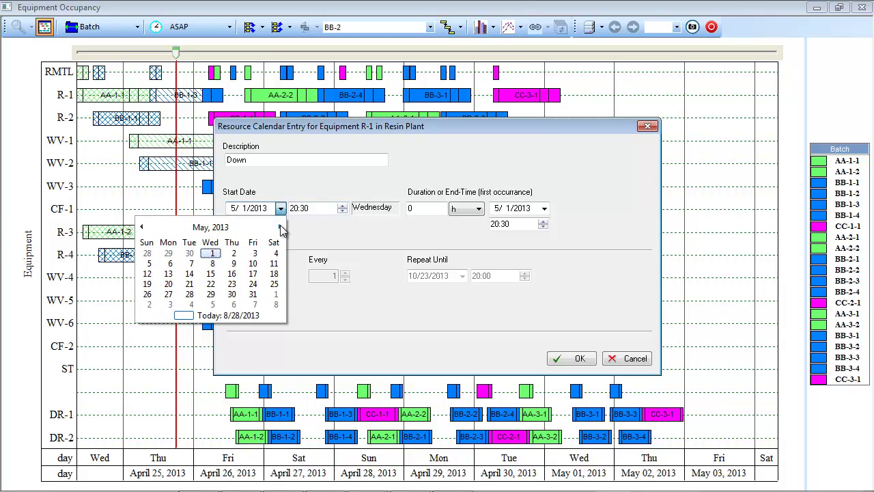
pyautogui.click(221, 254)
pyautogui.click(294, 208)
pyautogui.write('8')
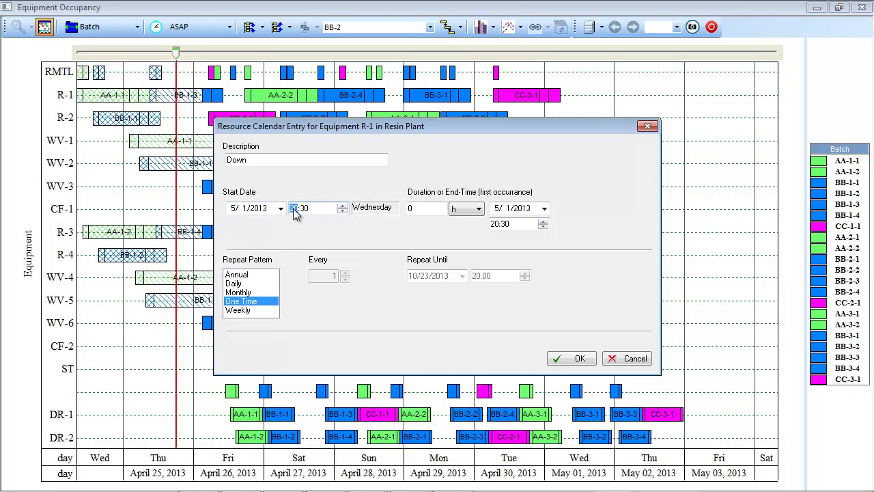
pyautogui.click(305, 209)
pyautogui.doubleClick(409, 209)
pyautogui.write('24')
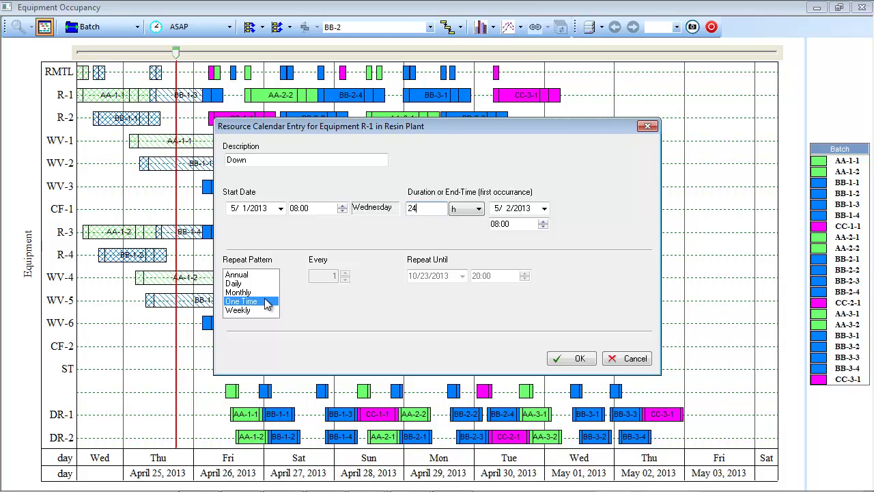
pyautogui.click(571, 358)
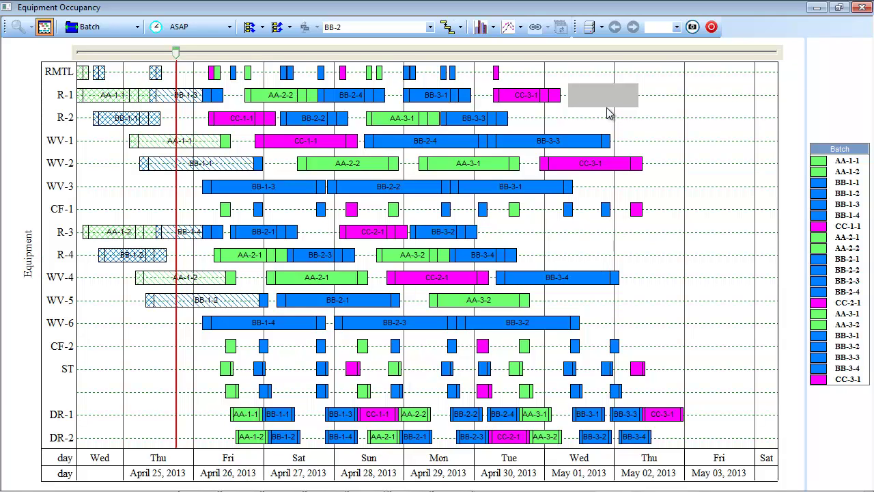
# - Add a new campaign for recipe AA with 2 batches
pyautogui.click(460, 29)
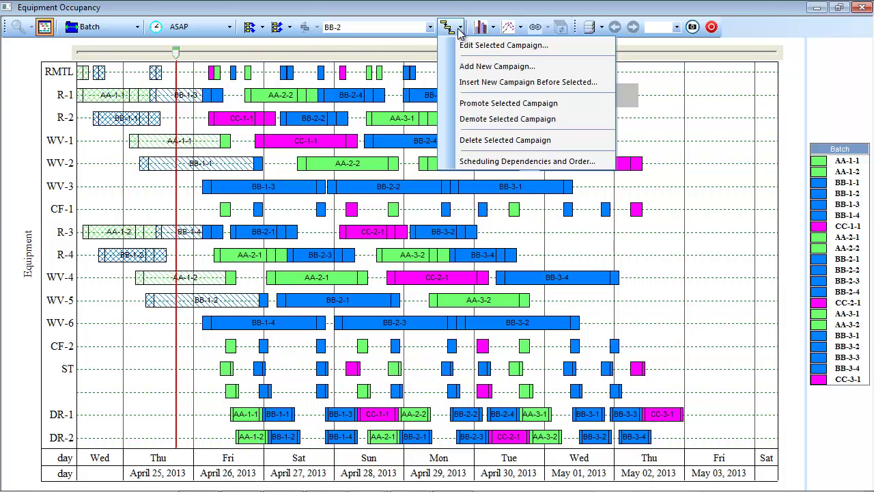
pyautogui.click(450, 68)
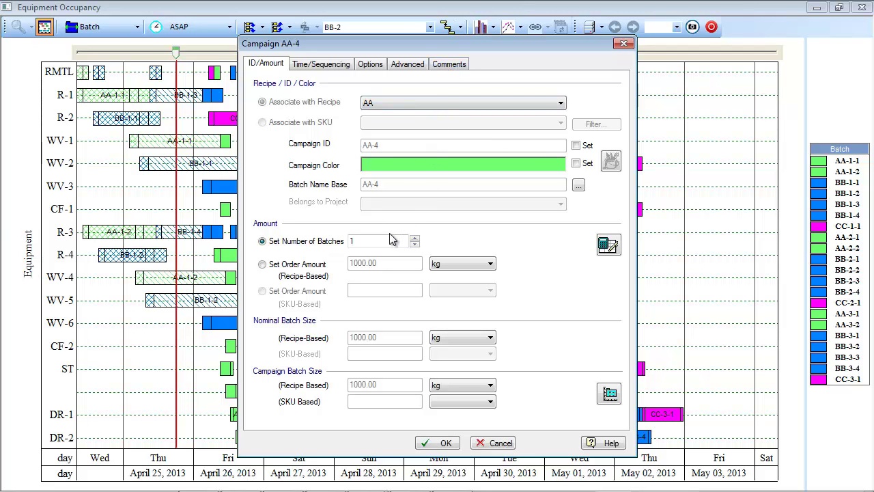
pyautogui.doubleClick(375, 240)
pyautogui.write('2')
pyautogui.click(438, 443)
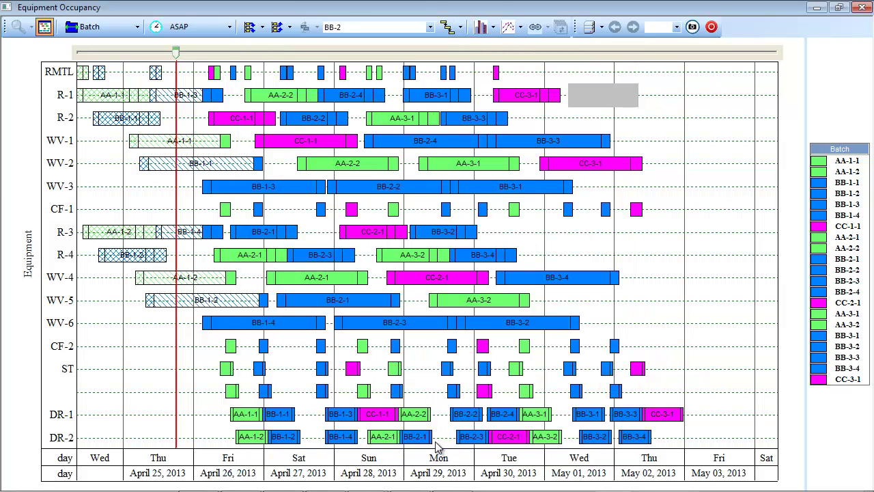
# - Add a new campaign for recipe BB with 4 batches
pyautogui.click(448, 27)
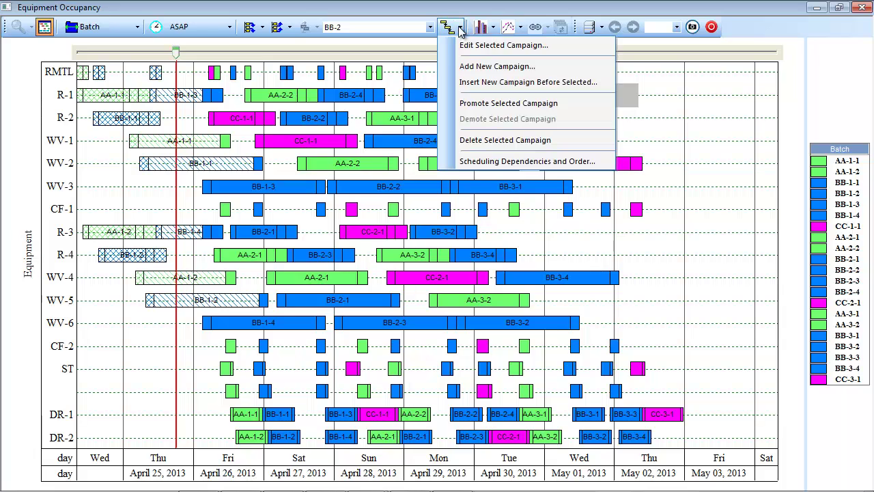
pyautogui.click(456, 67)
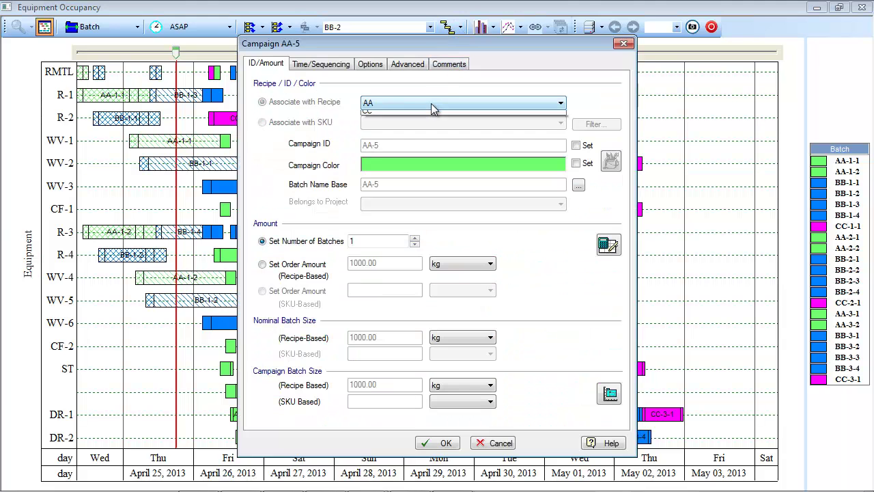
pyautogui.click(431, 103)
pyautogui.click(430, 123)
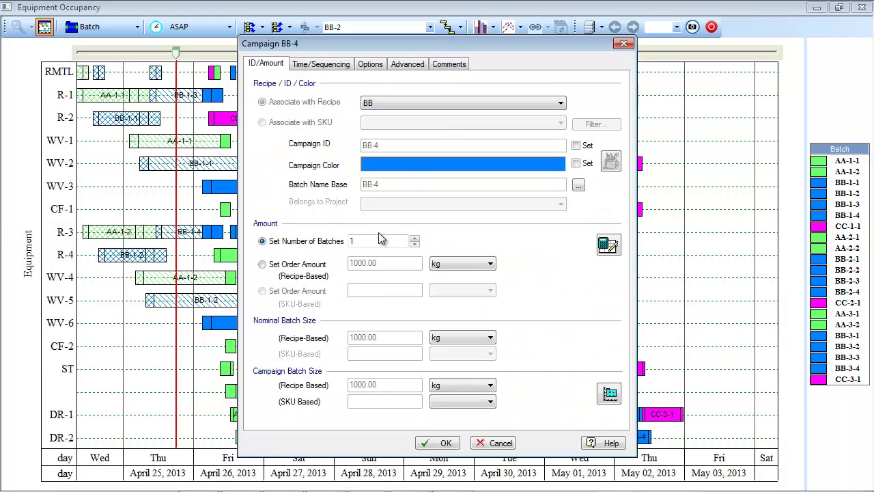
pyautogui.doubleClick(352, 241)
pyautogui.write('4')
pyautogui.click(437, 442)
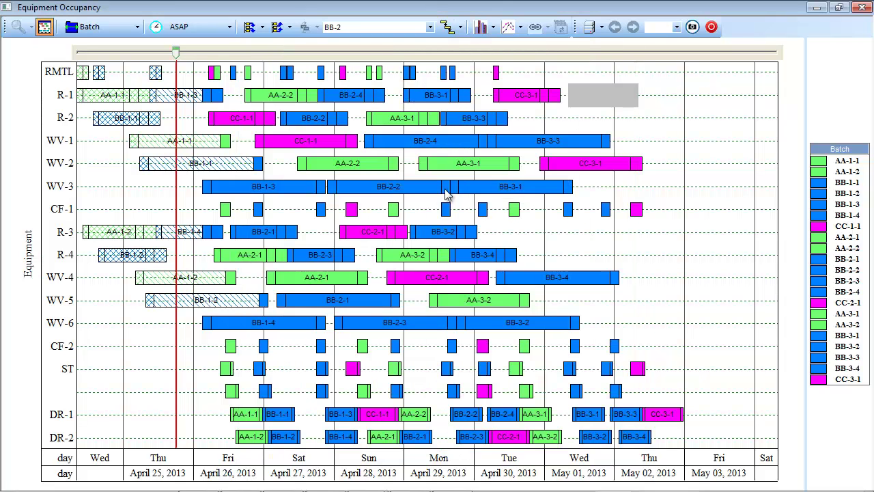
# - Add a new campaign for recipe CC, keeping the number of batches at 1
pyautogui.click(460, 27)
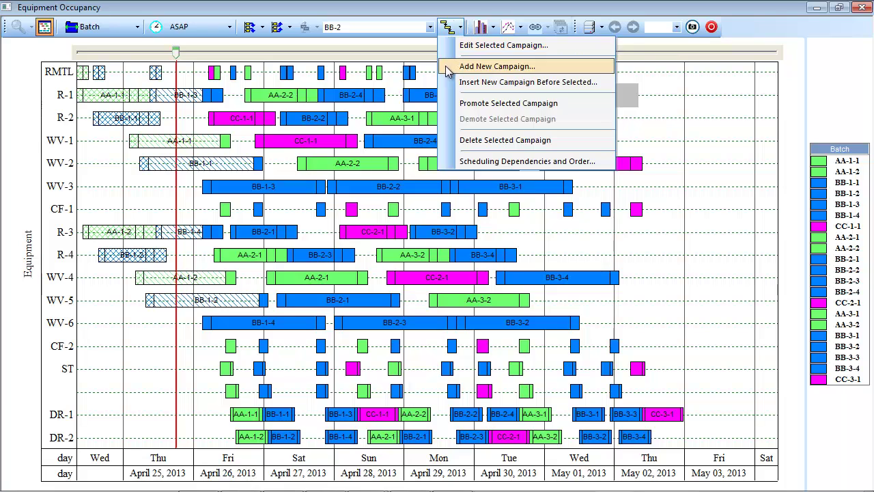
pyautogui.click(451, 66)
pyautogui.click(421, 102)
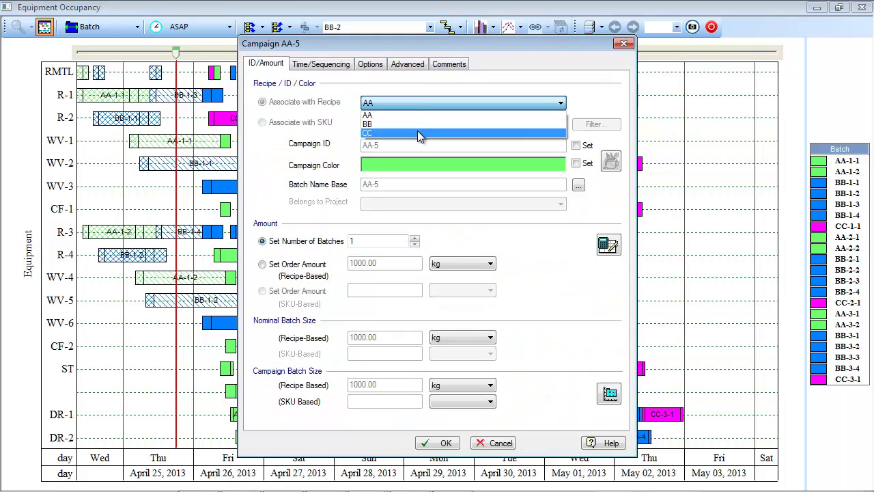
pyautogui.click(417, 130)
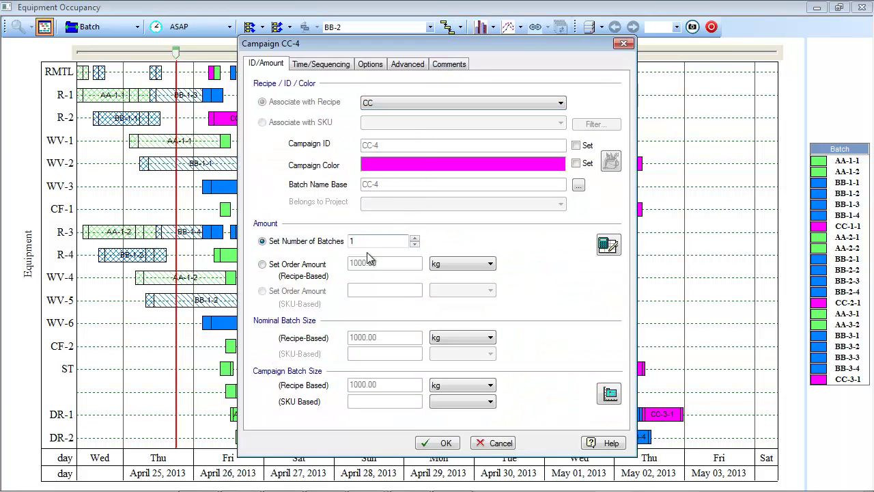
pyautogui.click(434, 443)
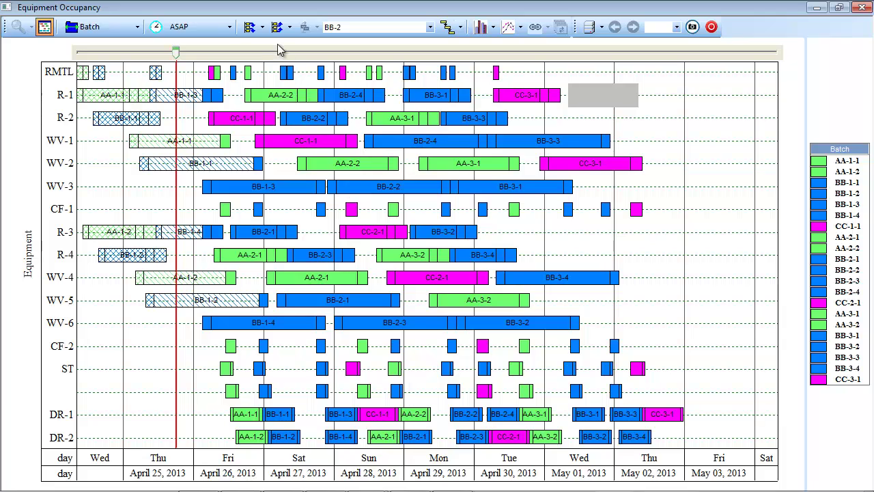
# - Schedule all campaigns so the newly added ones are placed in the occupancy chart
pyautogui.click(263, 29)
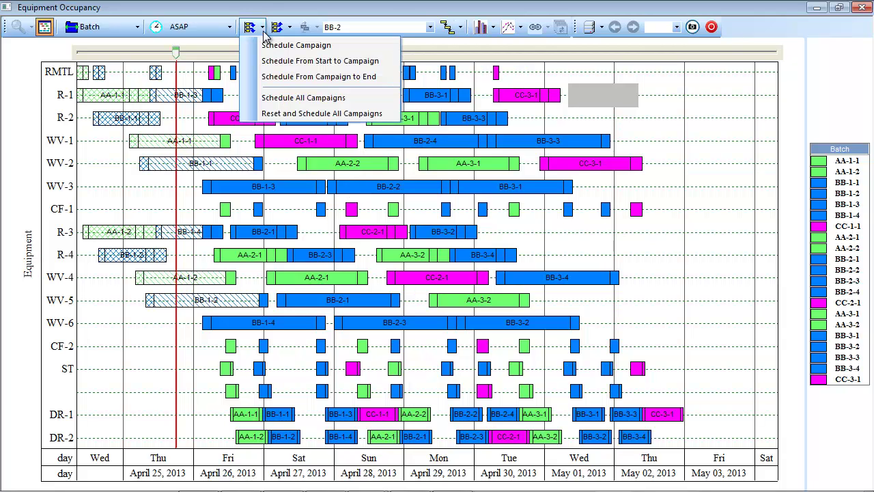
pyautogui.click(258, 101)
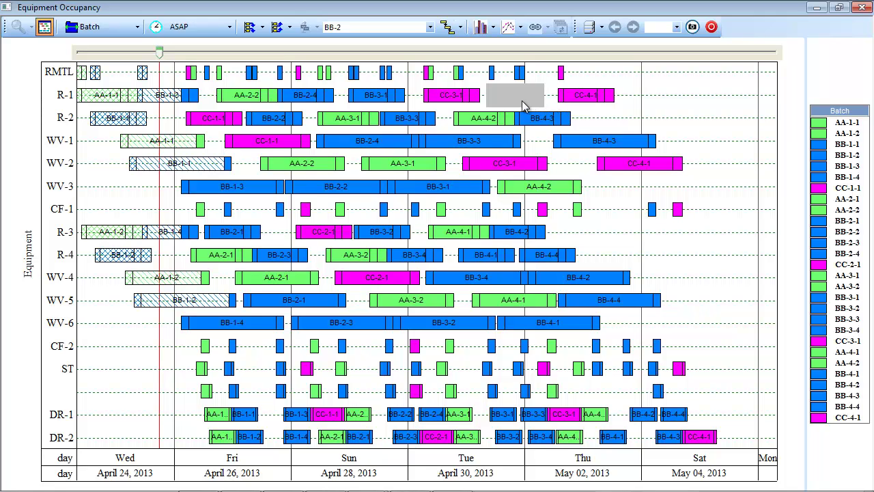
pyautogui.moveTo(523, 107)
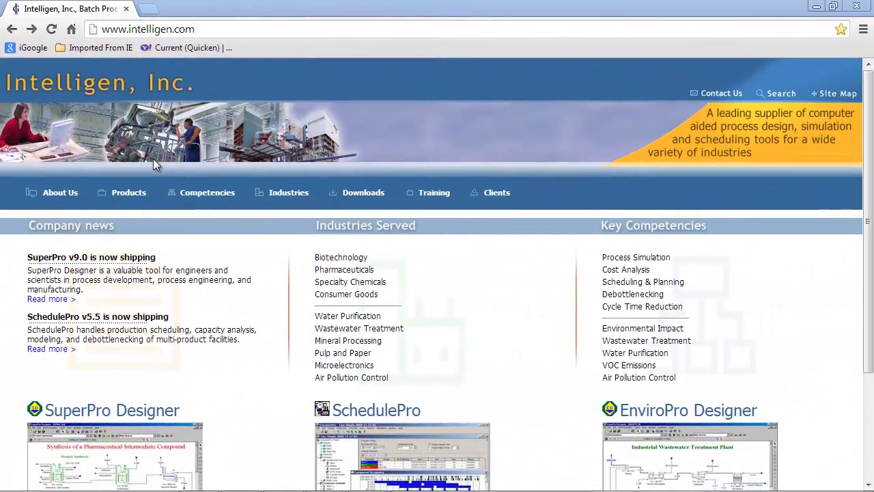
# - Open the SchedulePro product overview page on the Intelligen website
pyautogui.moveTo(145, 192)
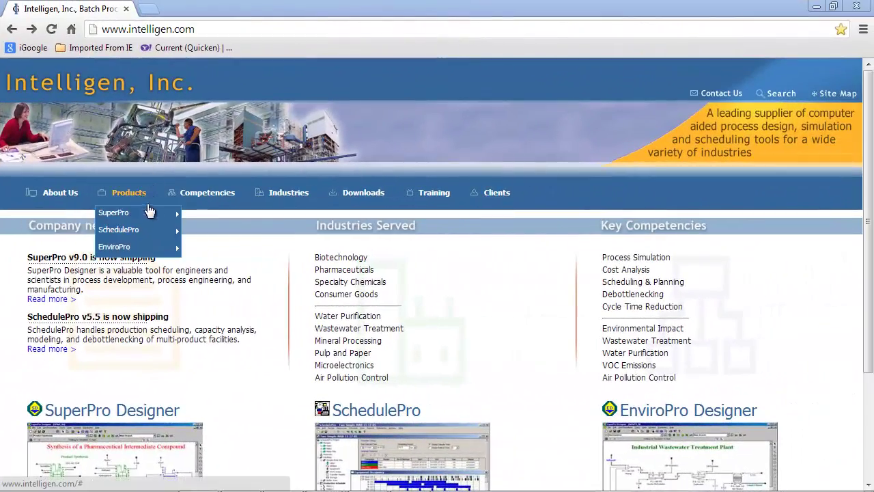
pyautogui.moveTo(155, 234)
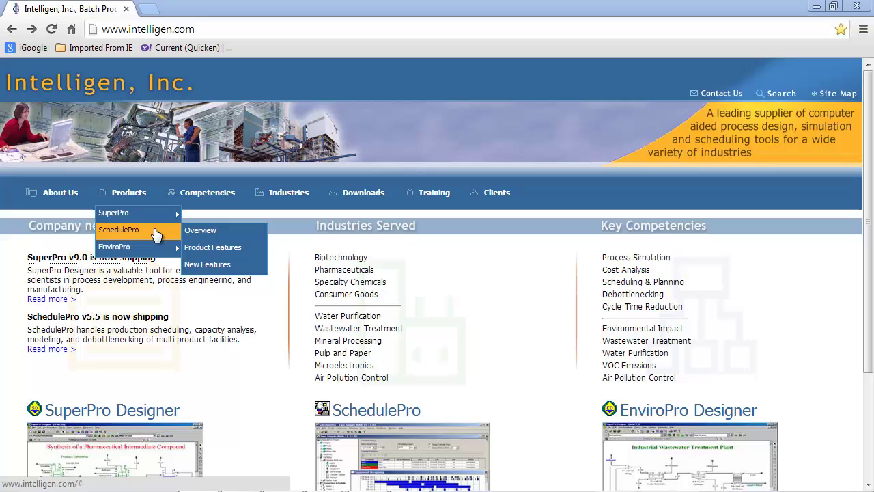
pyautogui.click(231, 234)
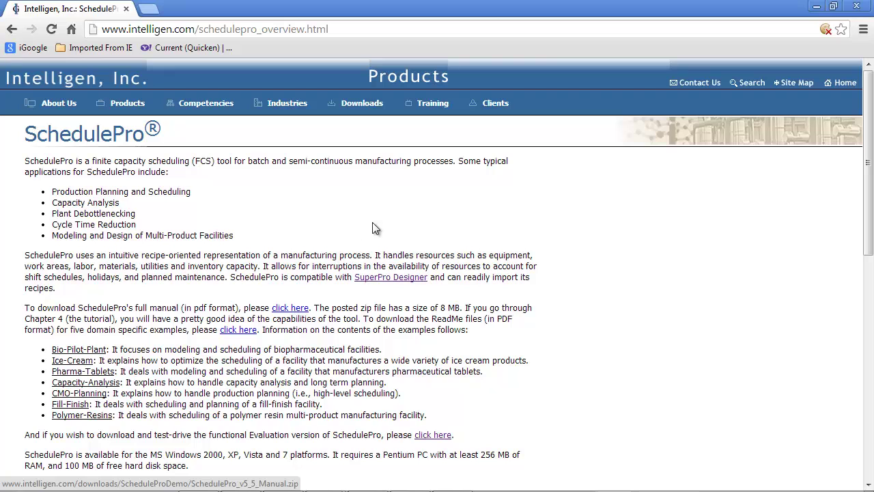
# - Open the Intelligen training videos page and go to its SchedulePro Videos and Advanced Topics sections
pyautogui.moveTo(430, 106)
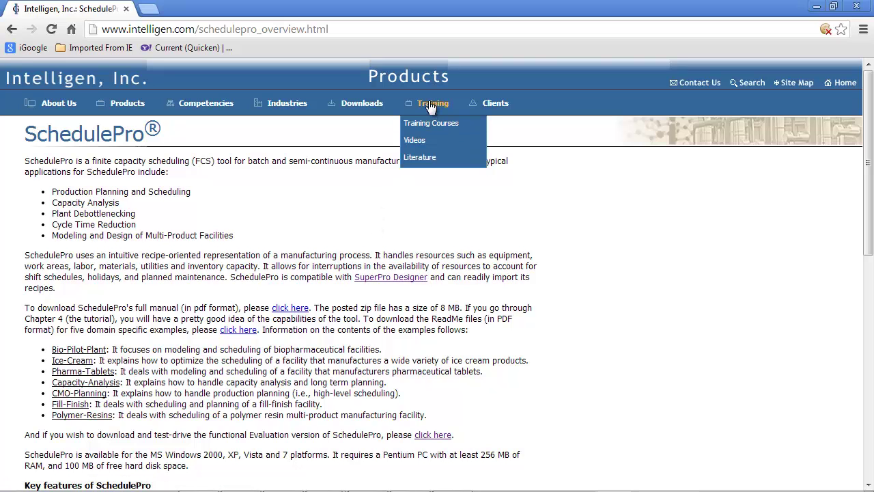
pyautogui.click(439, 143)
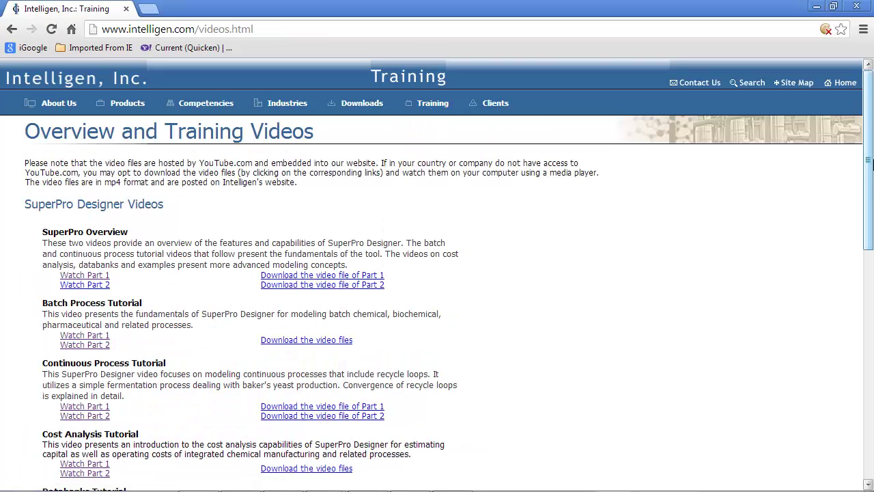
pyautogui.moveTo(869, 167); pyautogui.dragTo(870, 372)
pyautogui.scroll(-2, 870, 372)
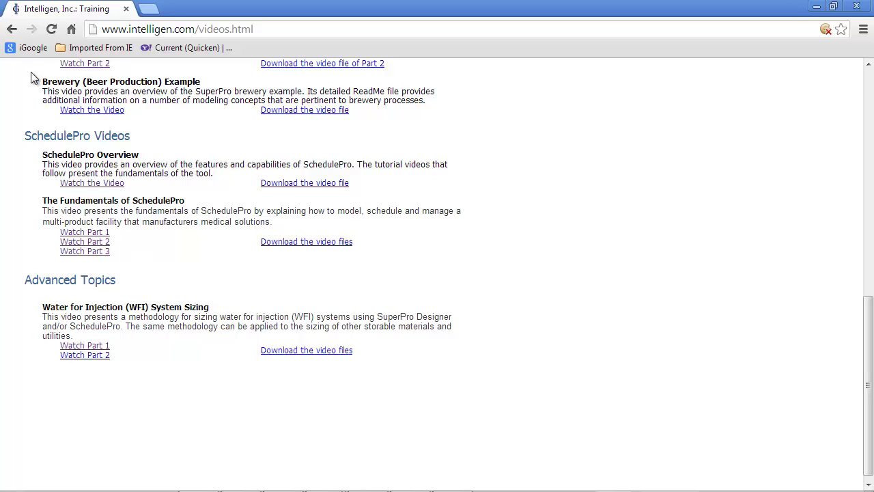
# - Return to the SchedulePro overview and open the Papers and Product Literature page to find the Batch Process Simulation Book Chapter
pyautogui.click(11, 30)
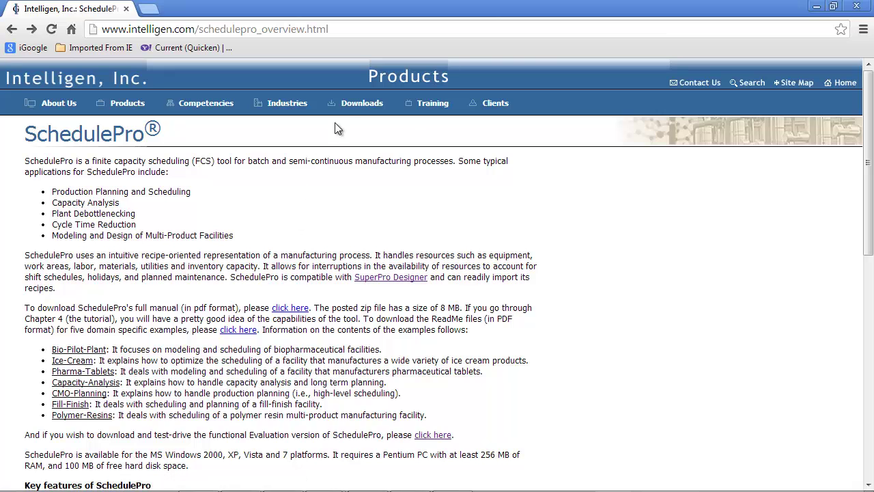
pyautogui.moveTo(362, 108)
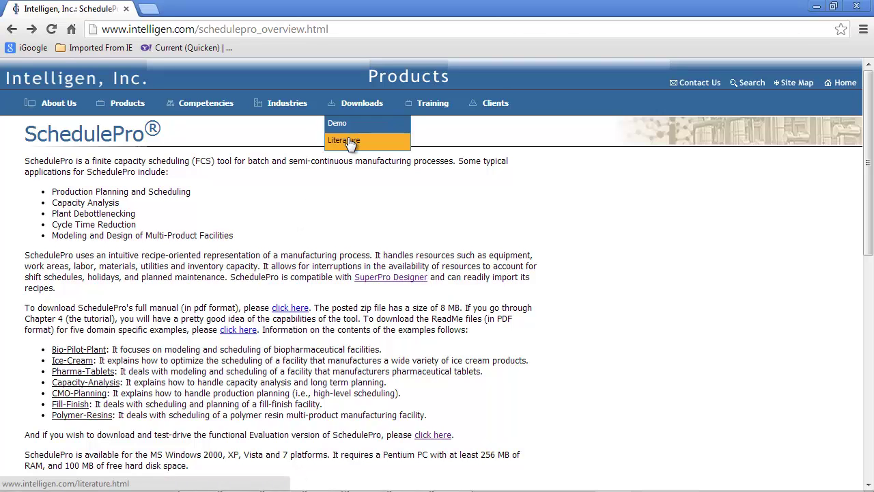
pyautogui.click(350, 142)
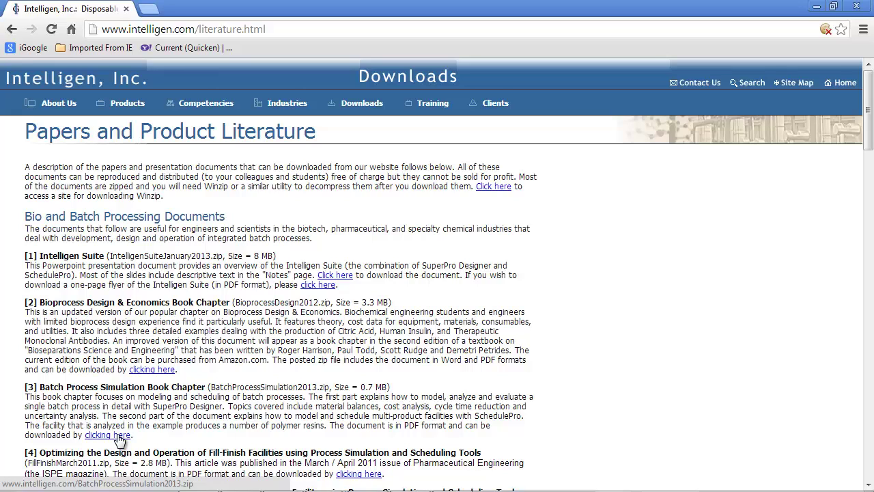
pyautogui.moveTo(364, 117)
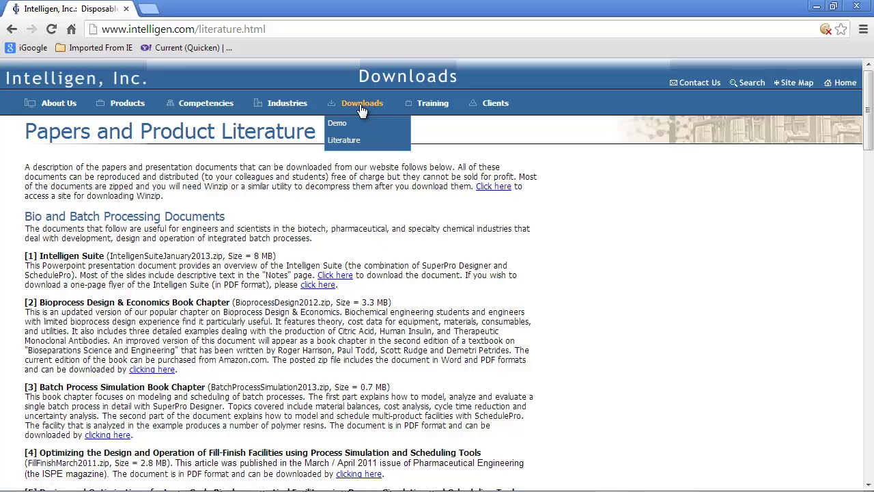